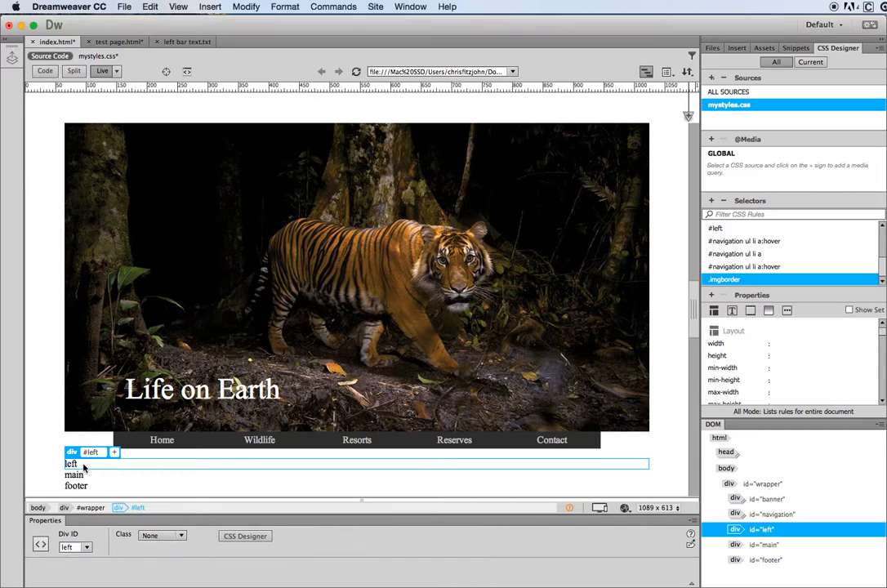
Open left bar text.txt from the site's text folder and copy all of its text
click(712, 47)
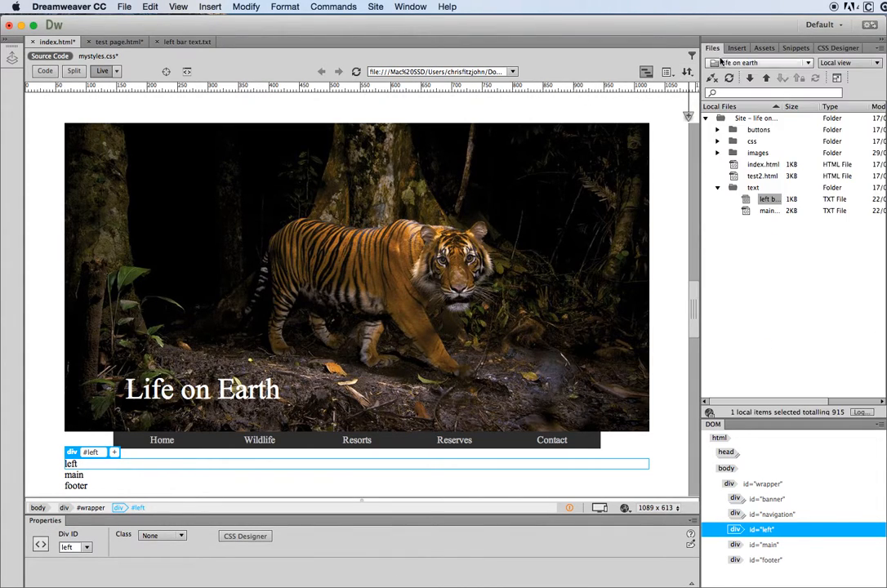
click(767, 201)
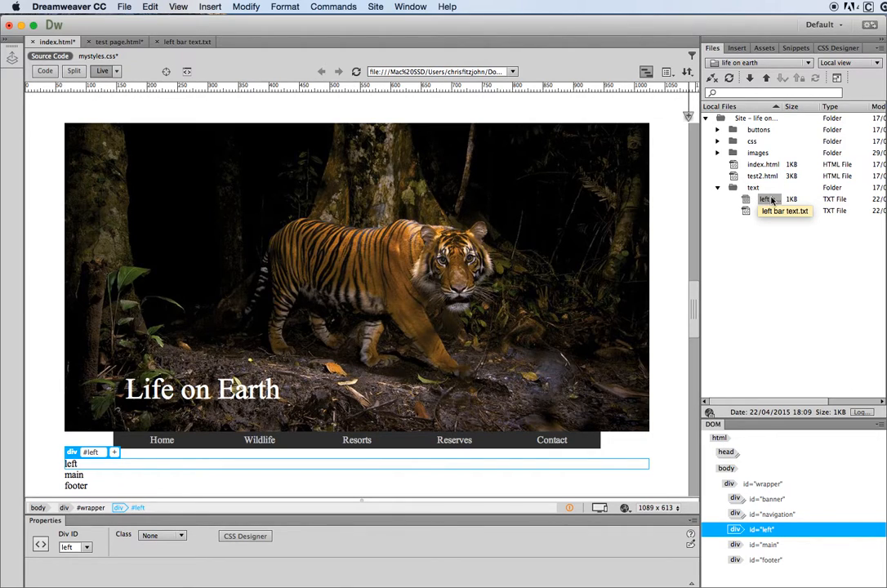
double_click(768, 201)
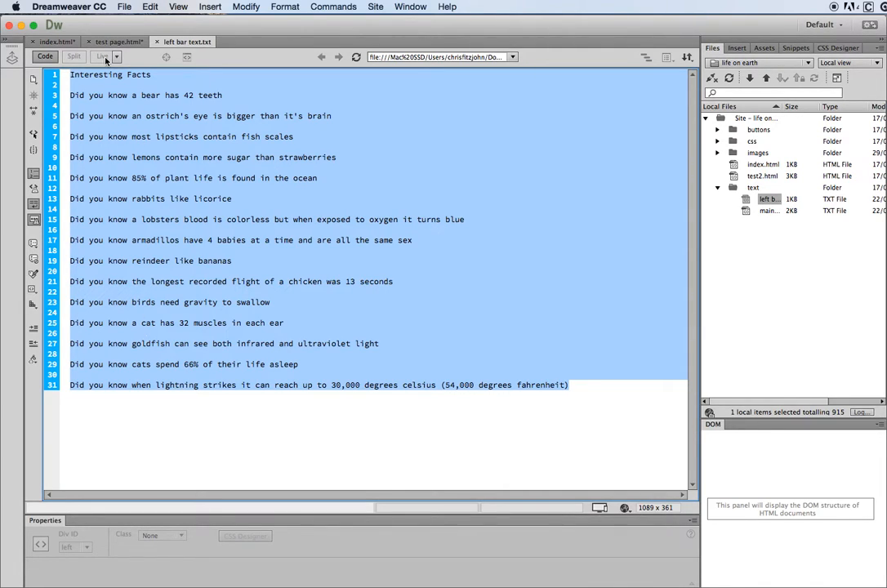
Try to paste the copied facts over the placeholder word in index.html's left div in Live view
click(57, 42)
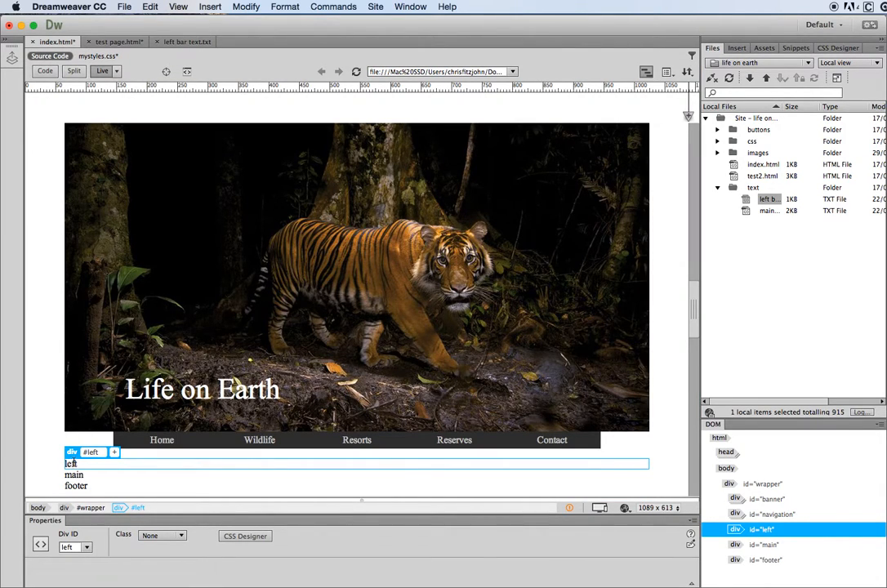
double_click(72, 463)
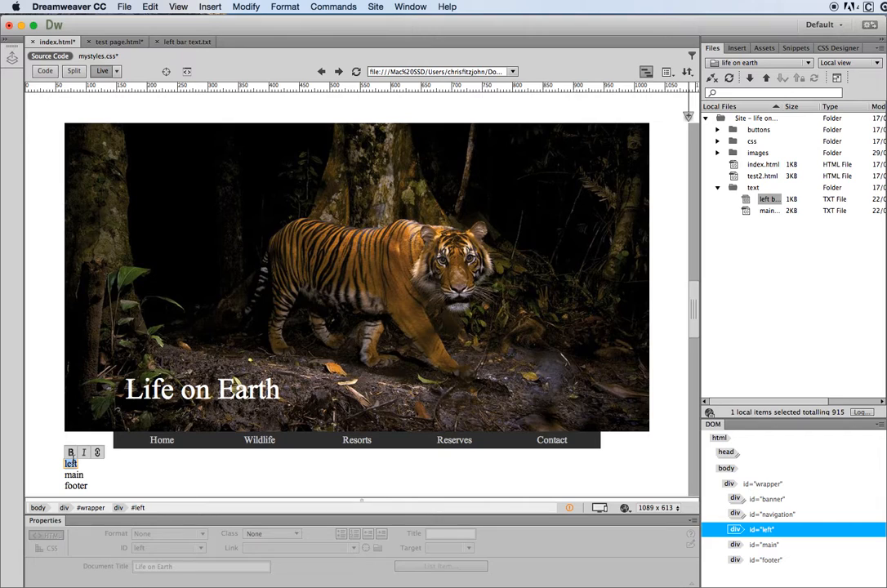
key(super+v)
scroll(280, 461, down, 2)
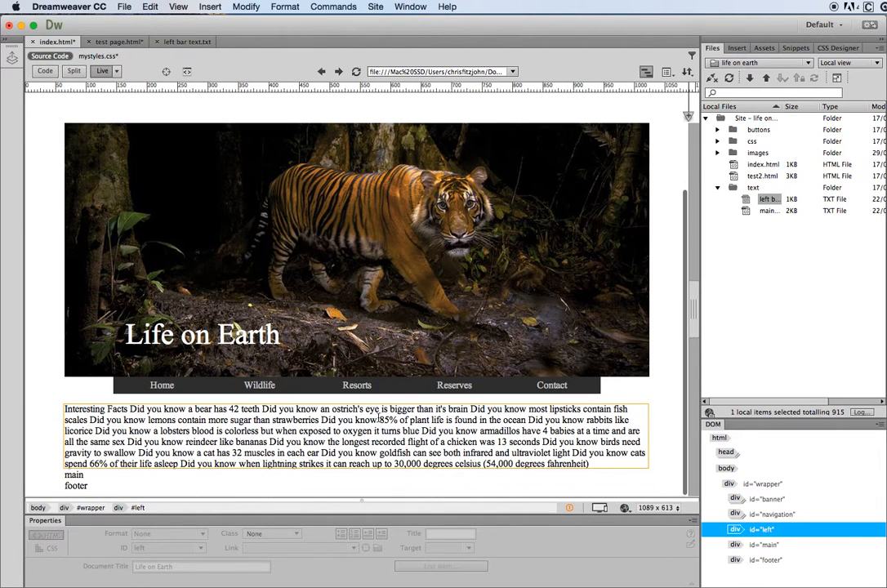
click(171, 40)
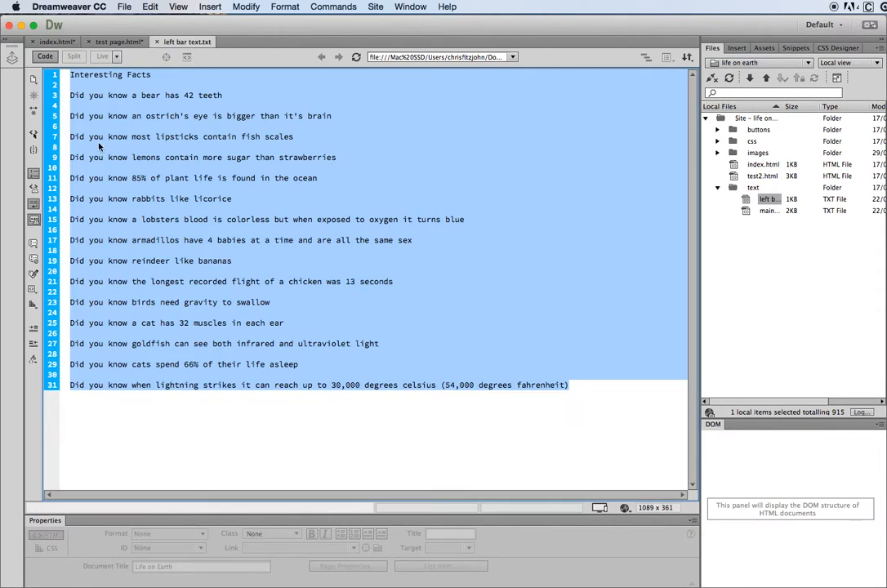
click(55, 42)
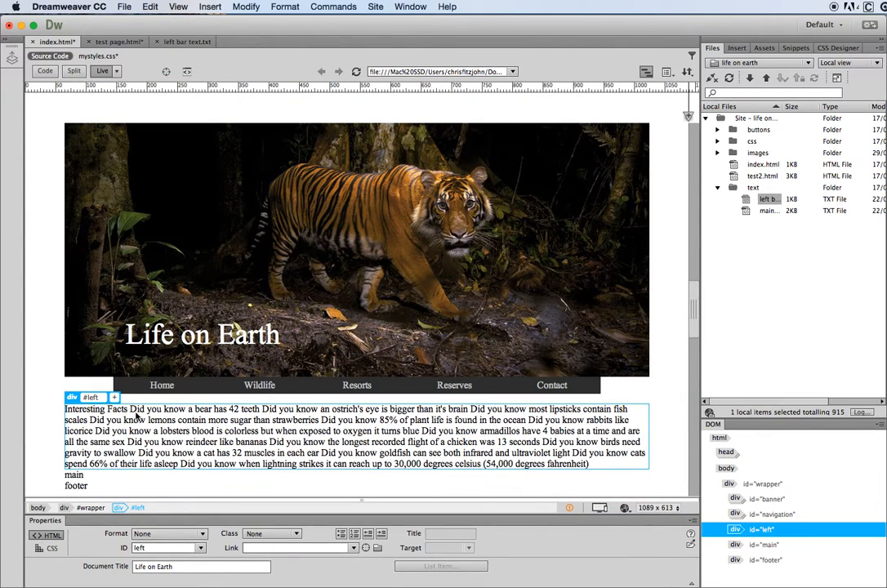
key(super+z)
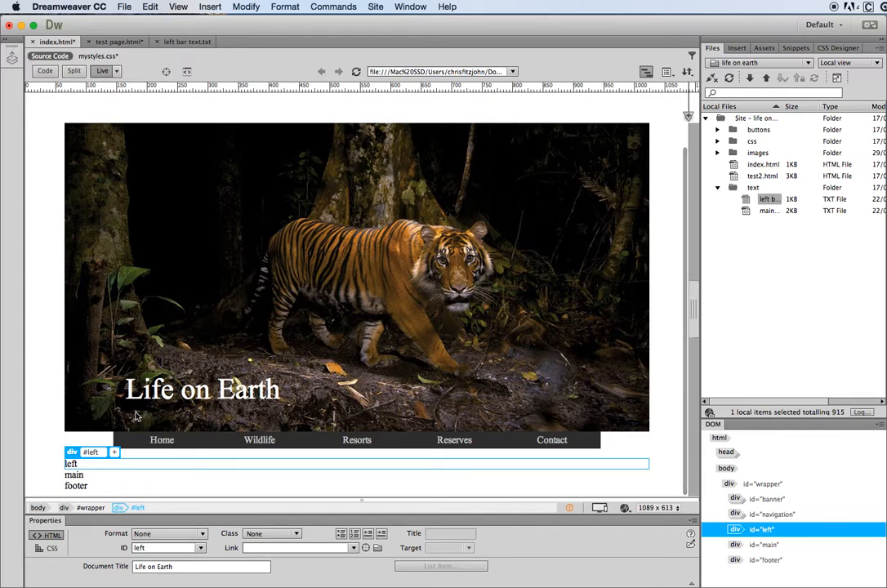
Switch index.html to Design view and replace the placeholder word in the left div with the copied facts
click(116, 71)
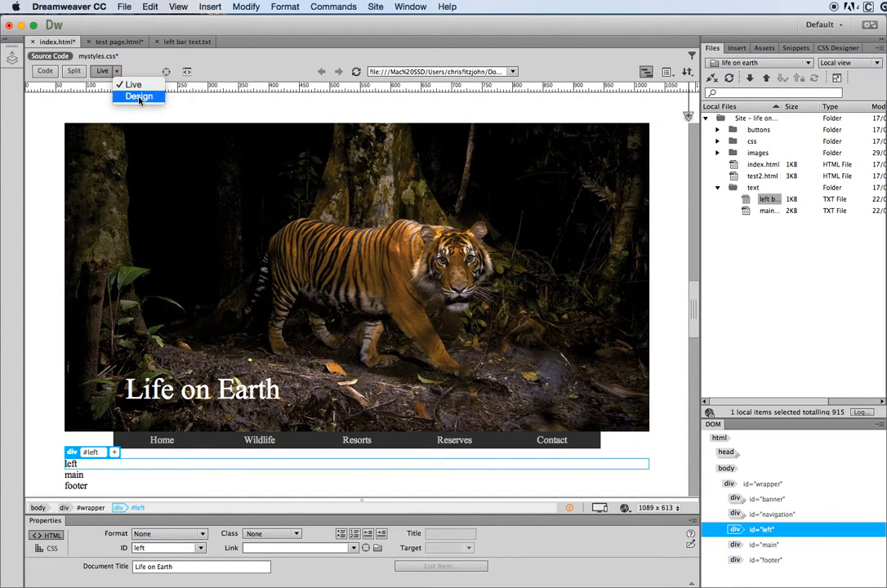
click(139, 96)
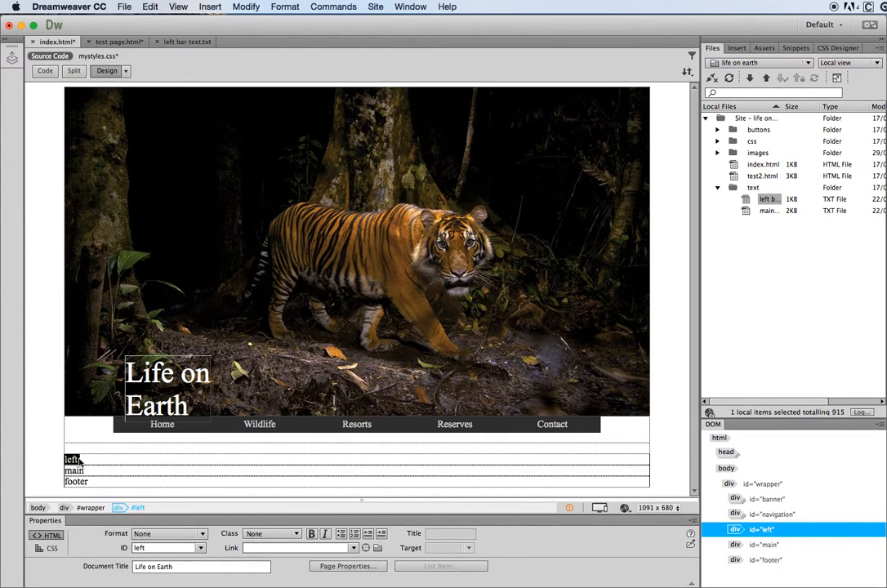
key(super+v)
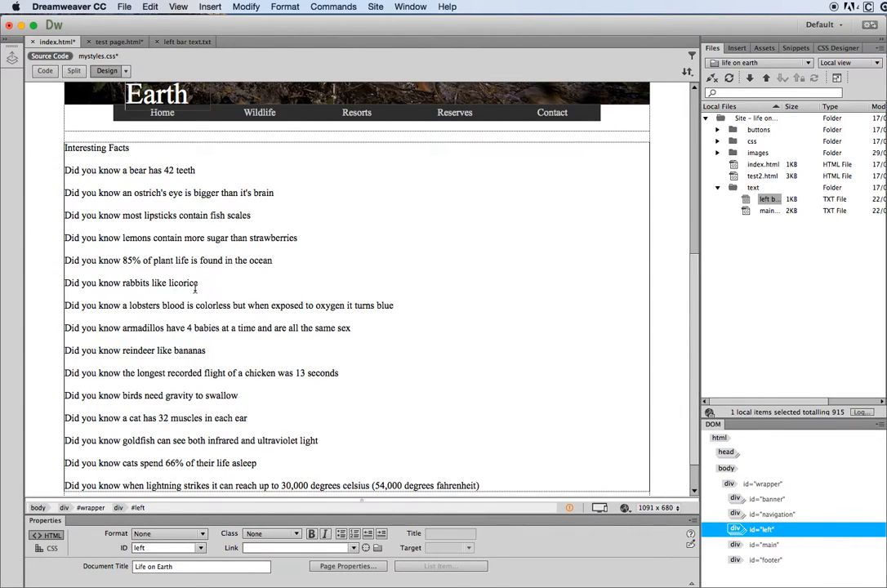
scroll(194, 289, down, 2)
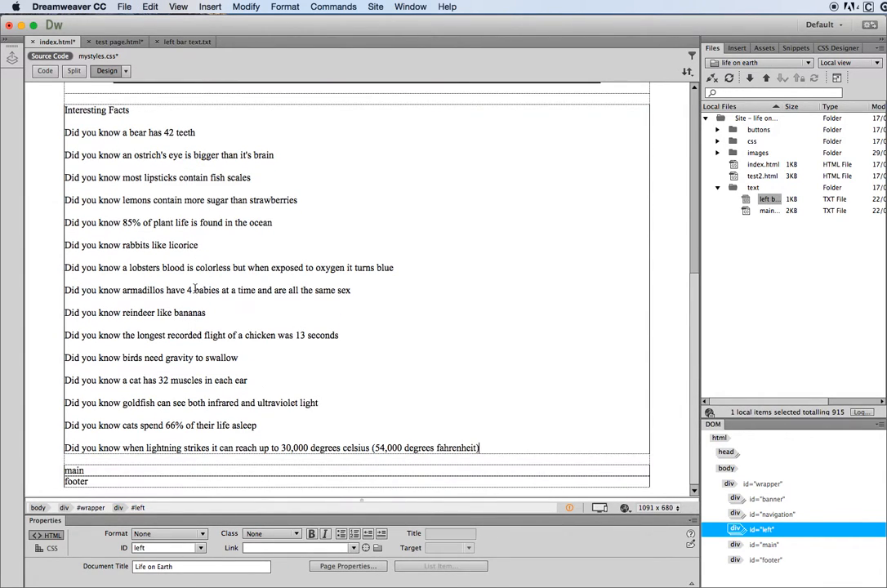
Make the "Did you know" lines in the left div a bulleted list and format "Interesting Facts" as Heading 3
drag(482, 448, 58, 131)
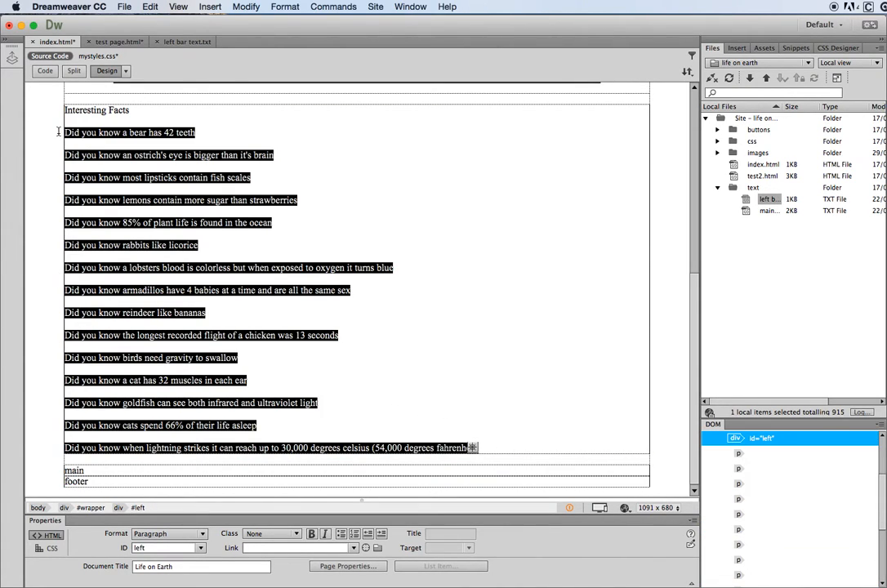
click(339, 535)
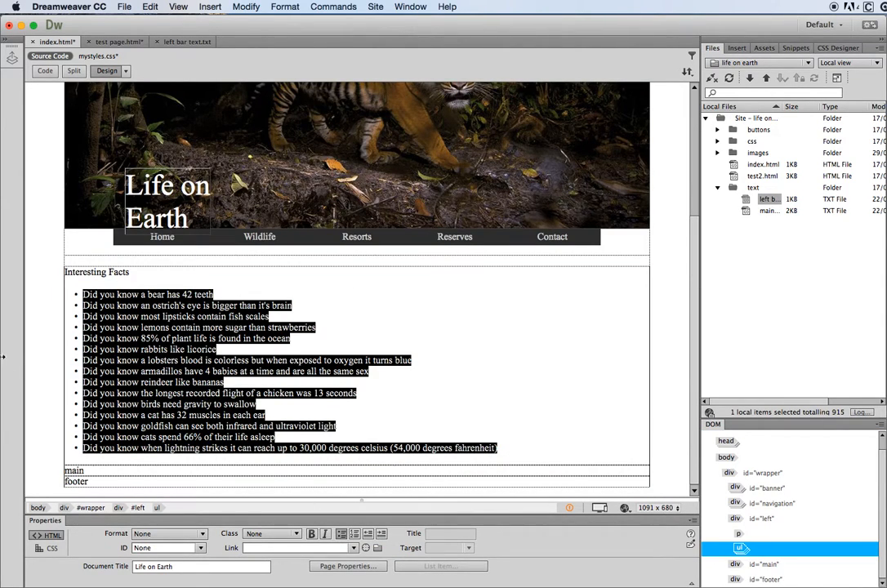
drag(129, 272, 62, 272)
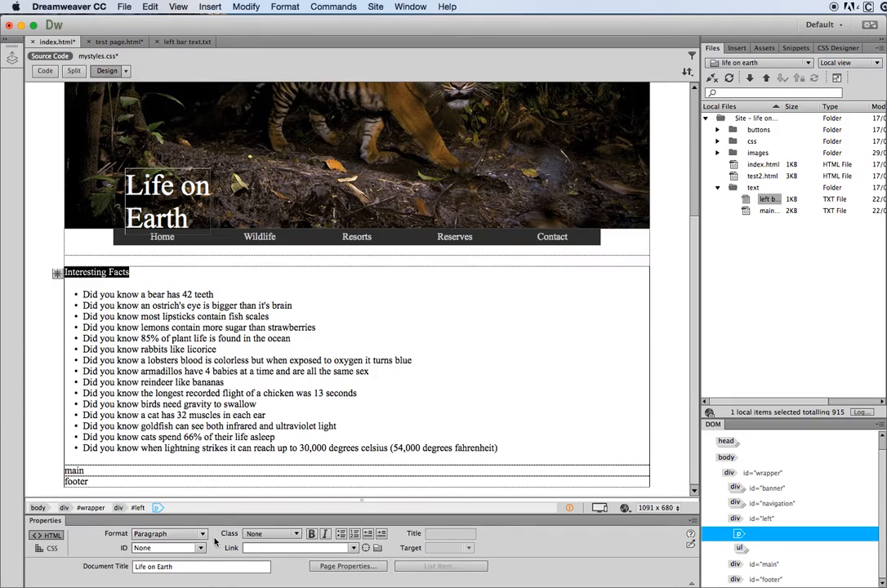
click(170, 533)
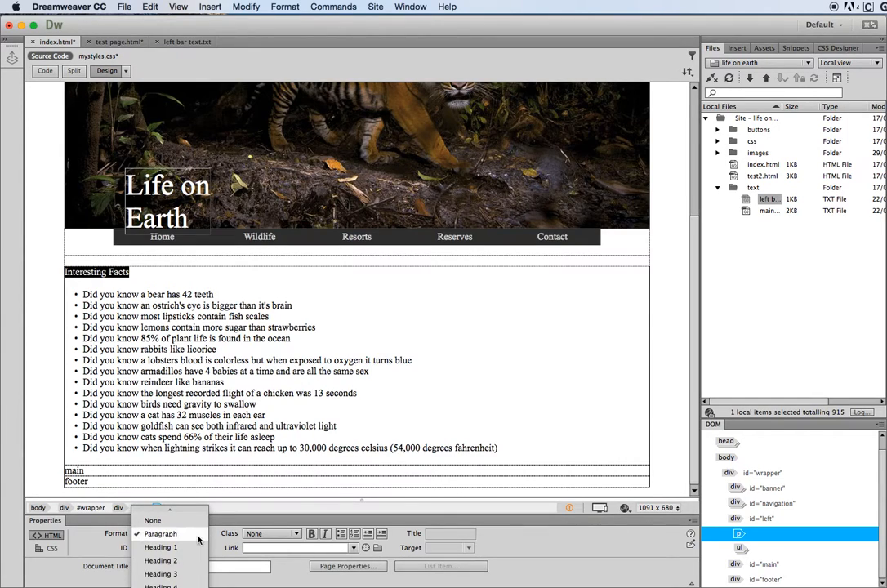
click(168, 574)
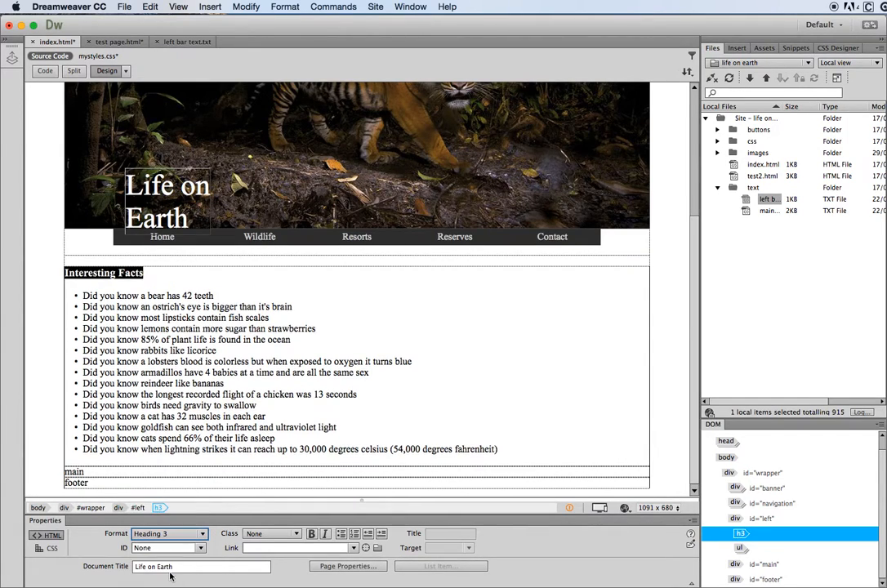
click(226, 289)
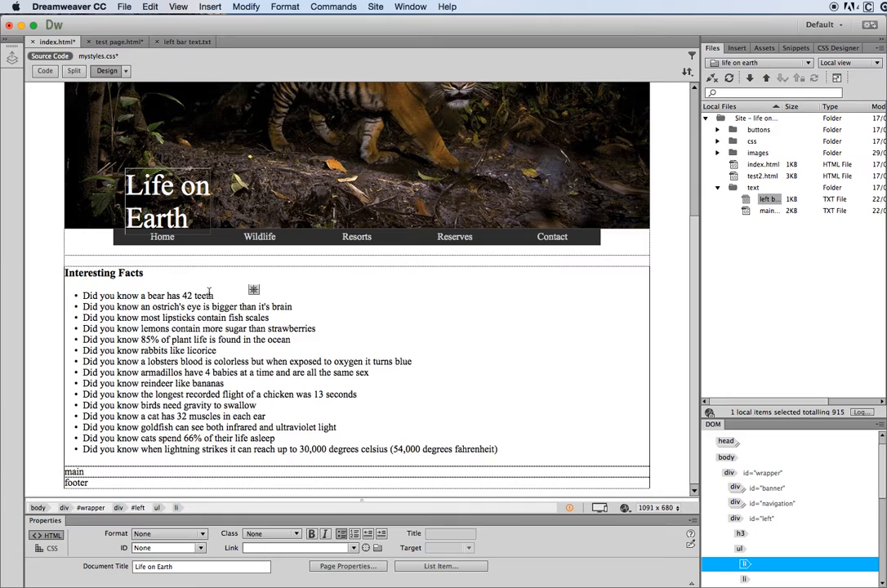
Return to Live view and set the width of the #left rule in mystyles.css to 250 px
click(836, 48)
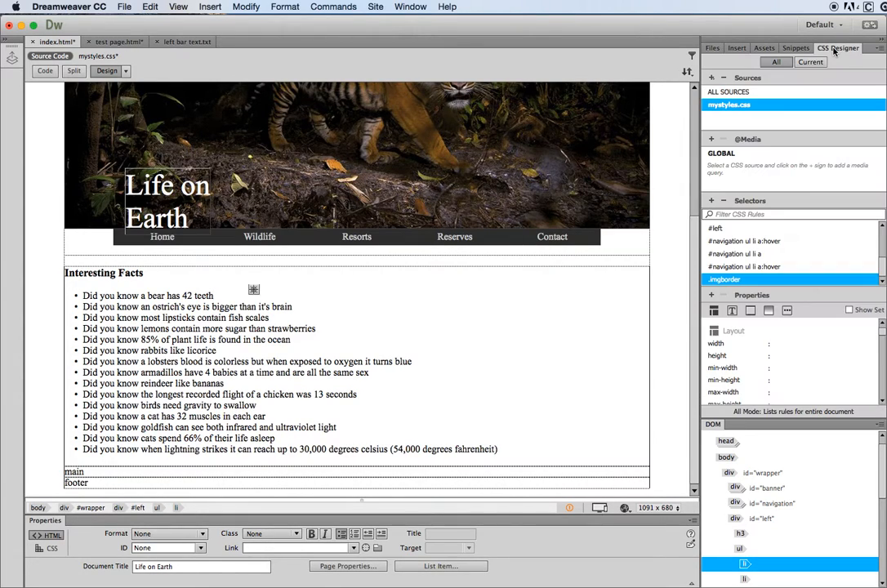
click(127, 72)
click(144, 81)
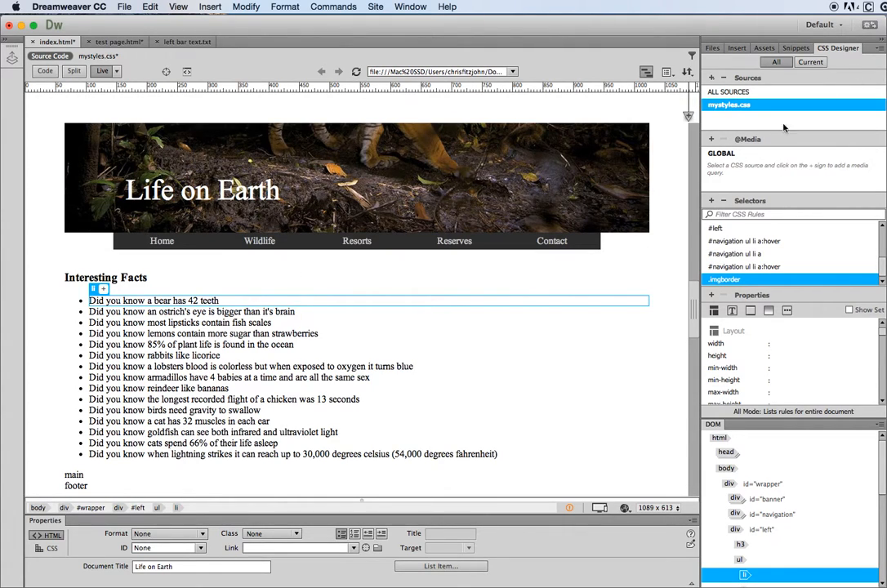
click(717, 230)
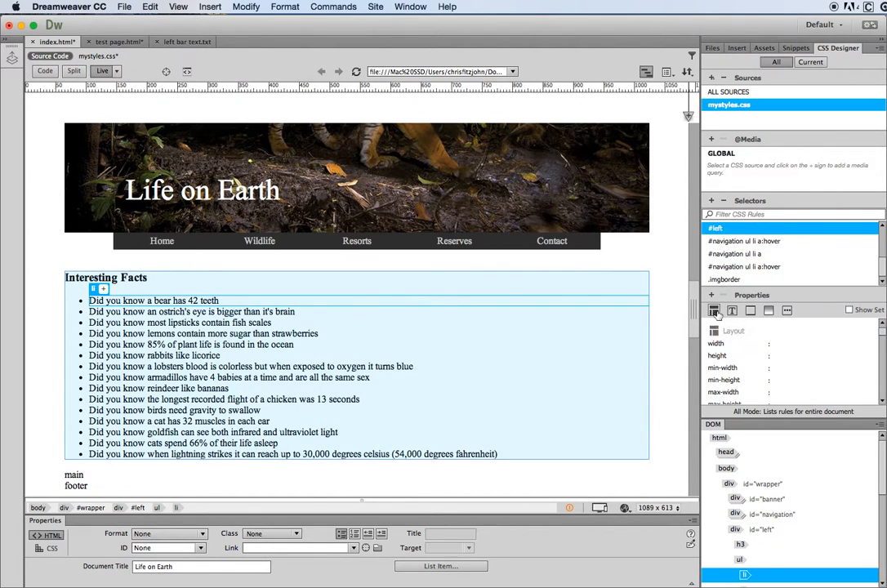
click(781, 344)
click(779, 356)
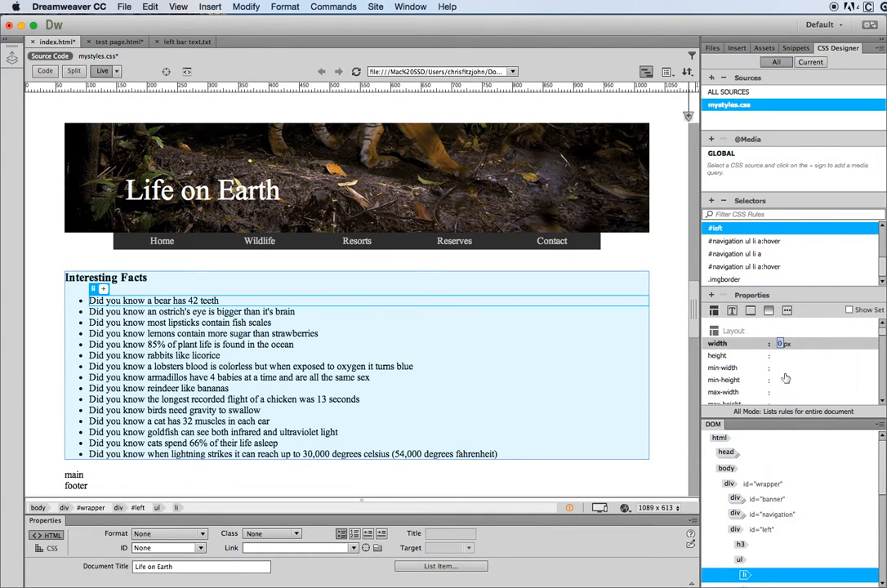
text(250)
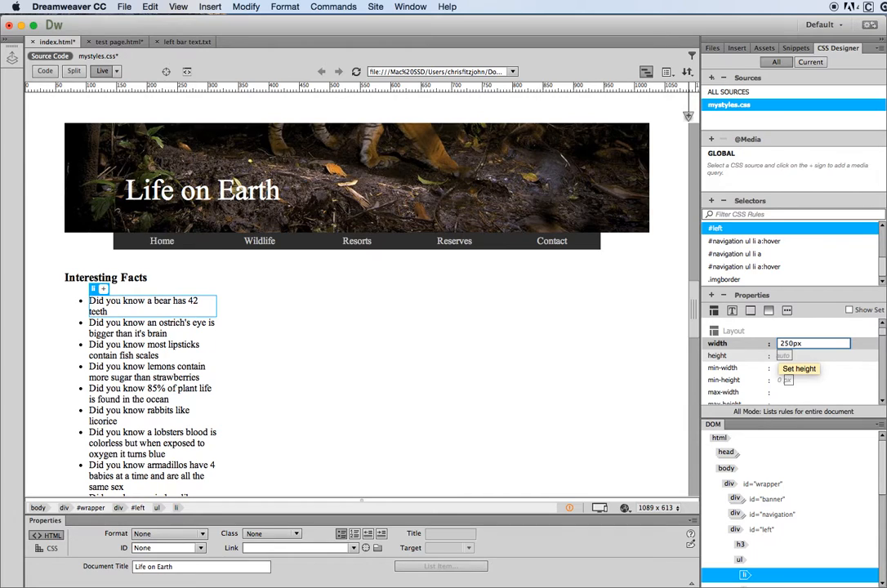
scroll(418, 369, down, 1)
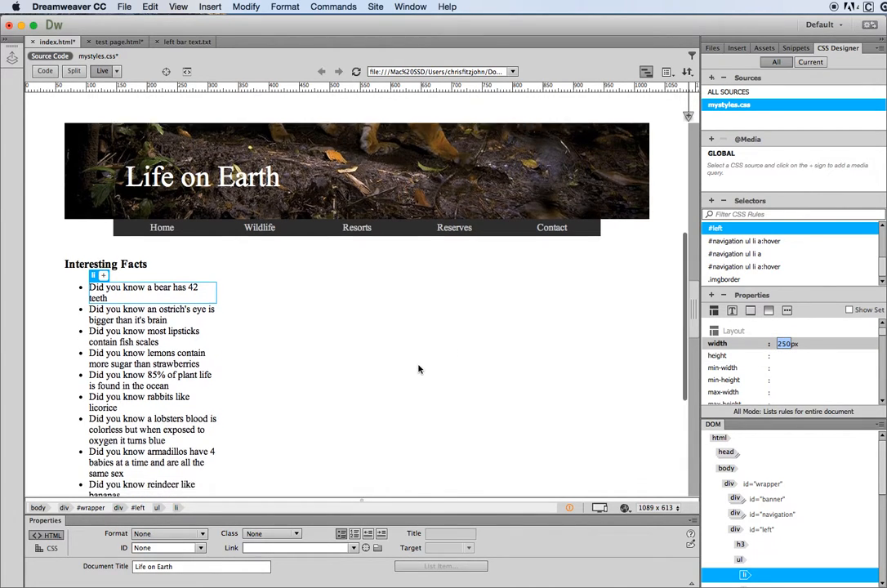
scroll(418, 369, down, 5)
scroll(150, 296, down, 2)
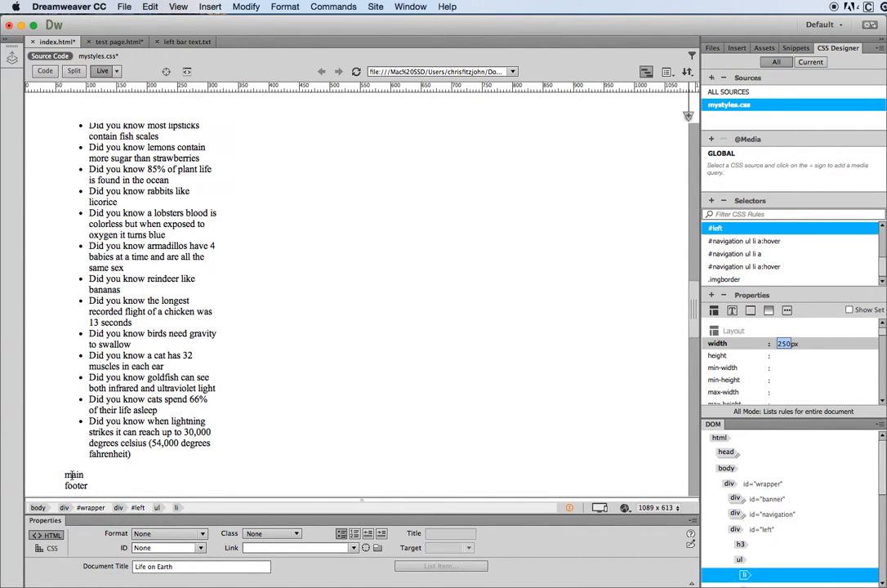
Switch index.html to Design view and check the outline of the narrowed left div
click(117, 71)
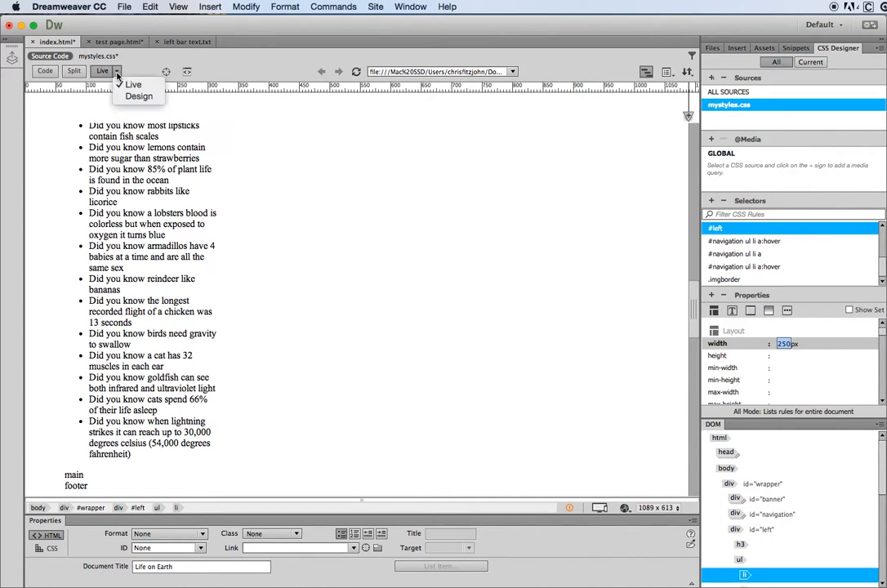
click(129, 96)
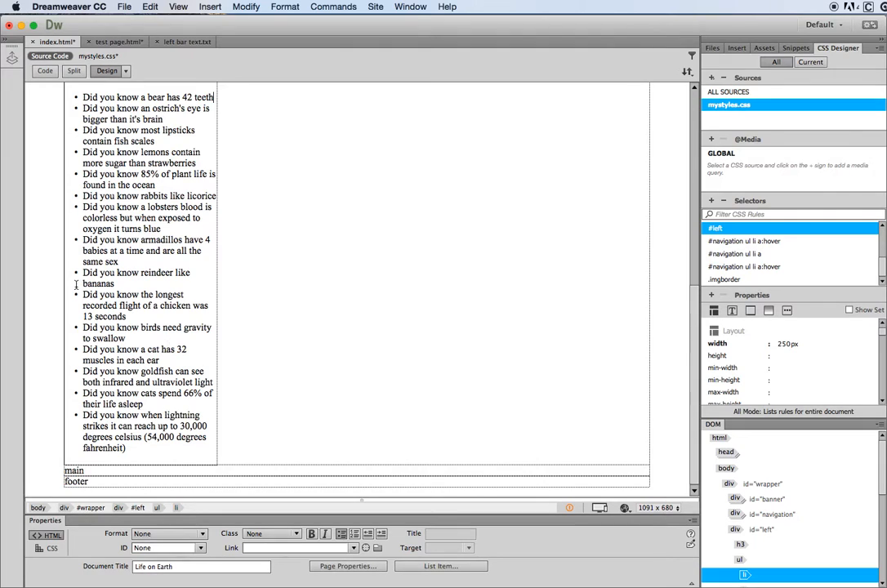
scroll(216, 285, up, 5)
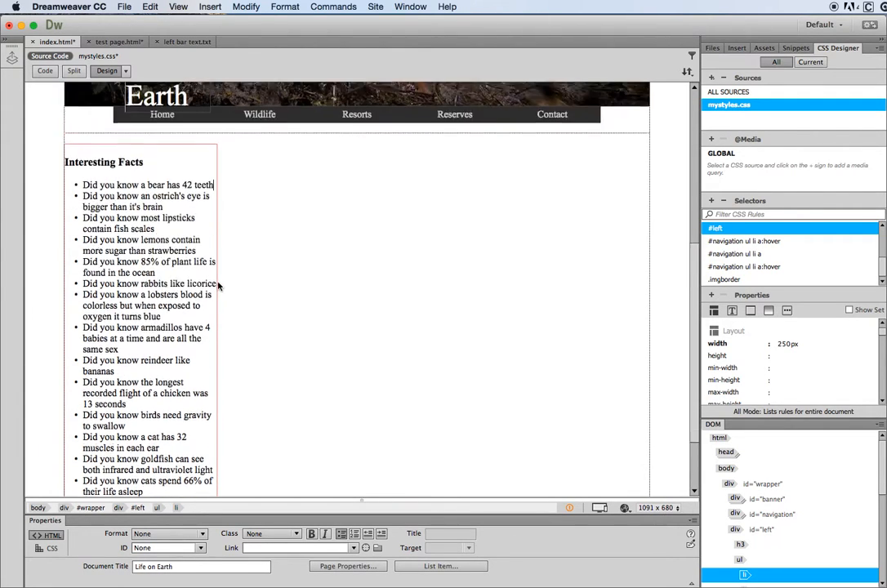
scroll(219, 285, down, 3)
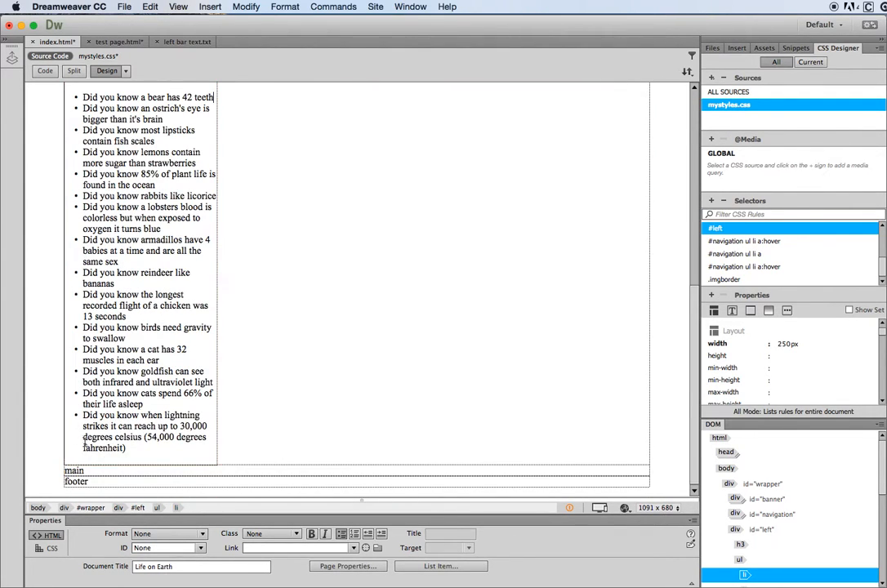
Open main content text.txt from the site's text folder and copy all of its text
click(713, 47)
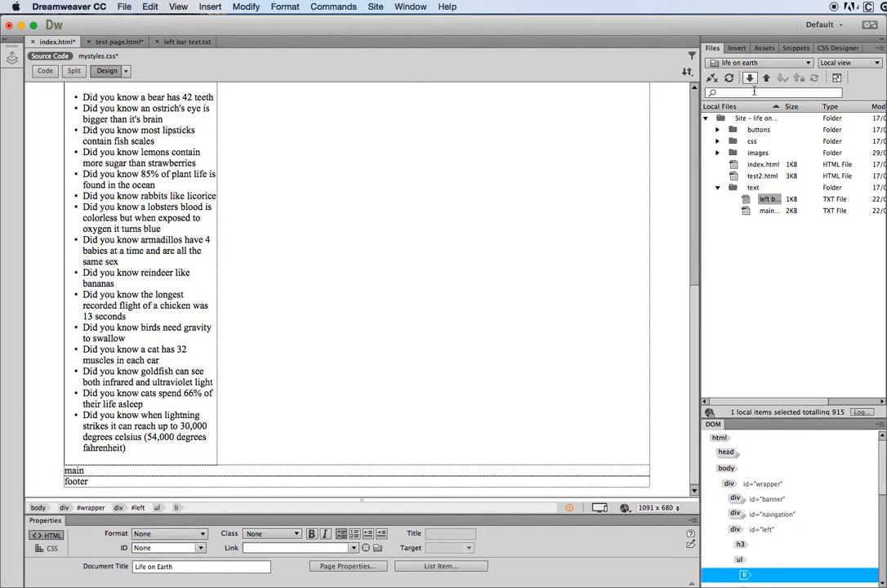
double_click(766, 211)
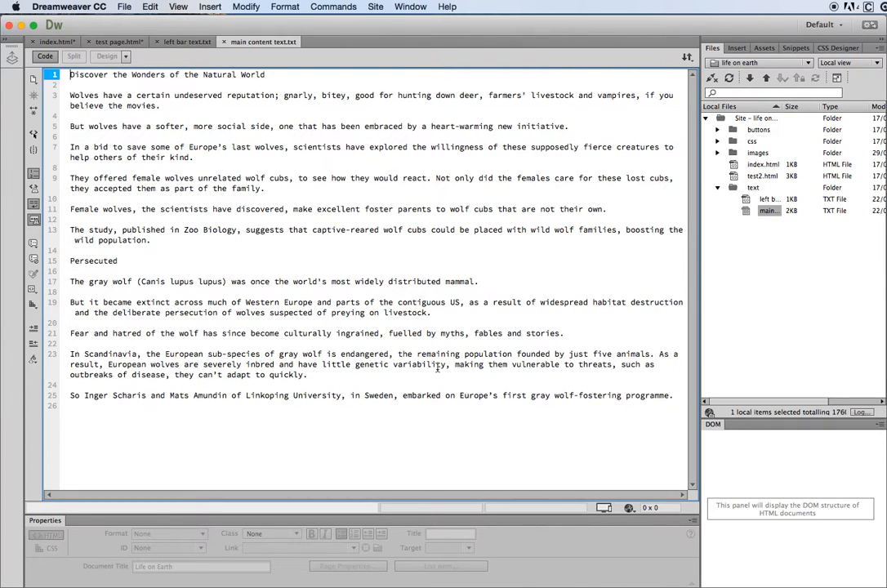
key(super+a)
key(super+c)
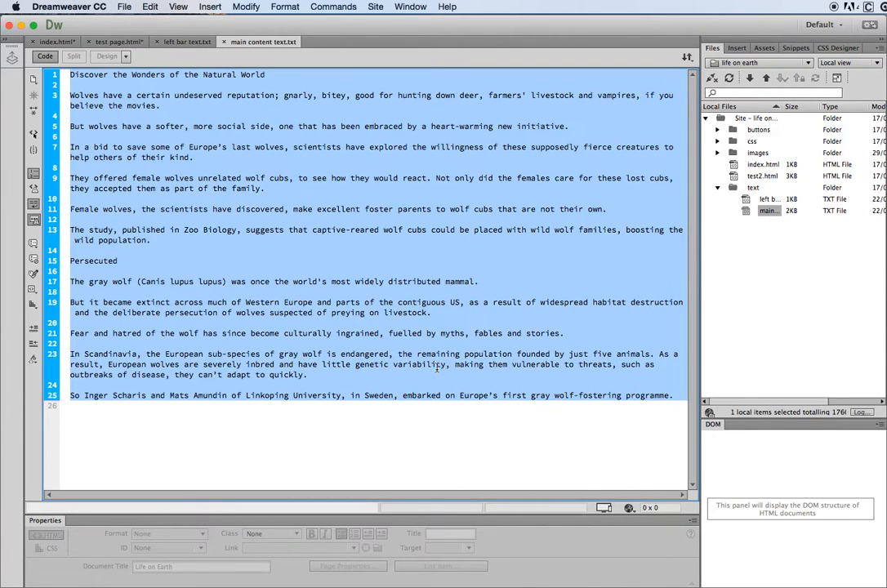
Replace the placeholder word in index.html's main div with the copied main content text
click(56, 42)
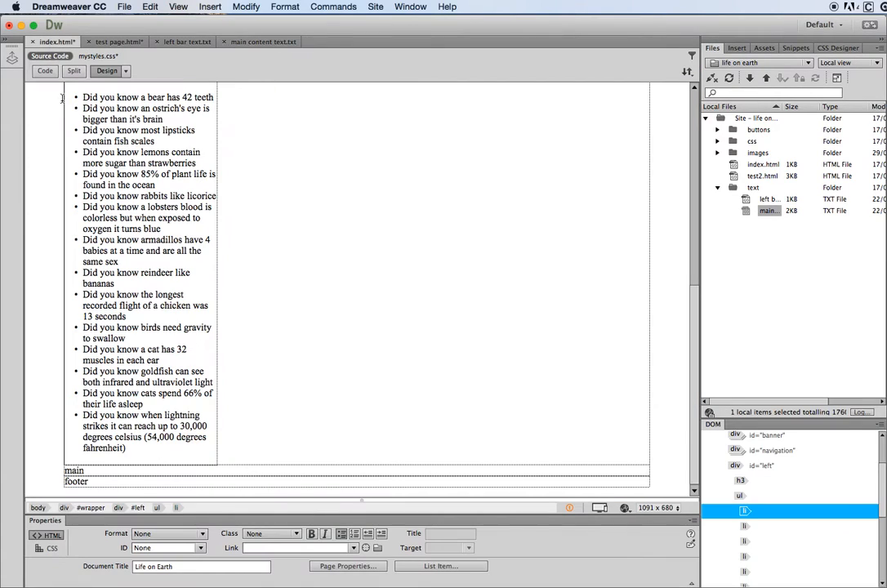
double_click(73, 470)
key(super+v)
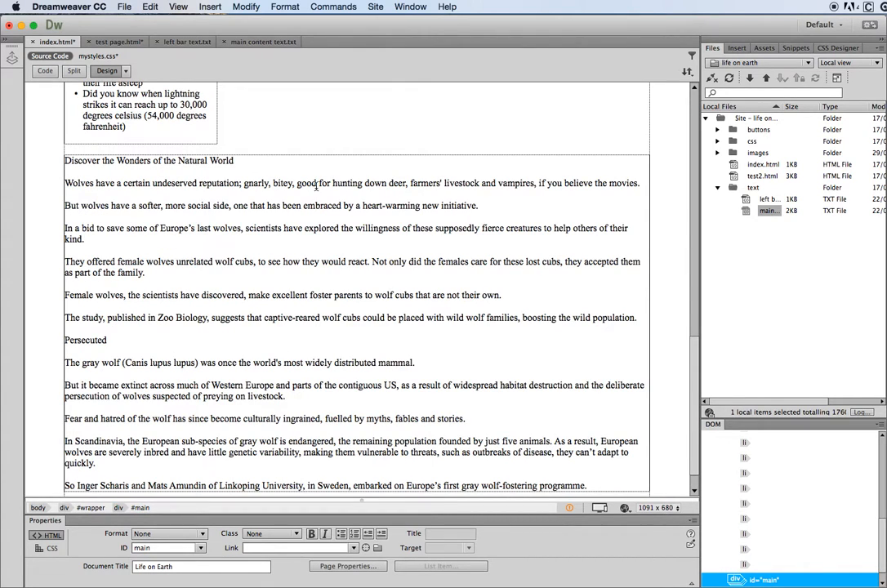
Examine in Design view how the left div and the main div are stacked on the page
scroll(339, 273, down, 1)
scroll(339, 273, up, 5)
scroll(284, 311, up, 3)
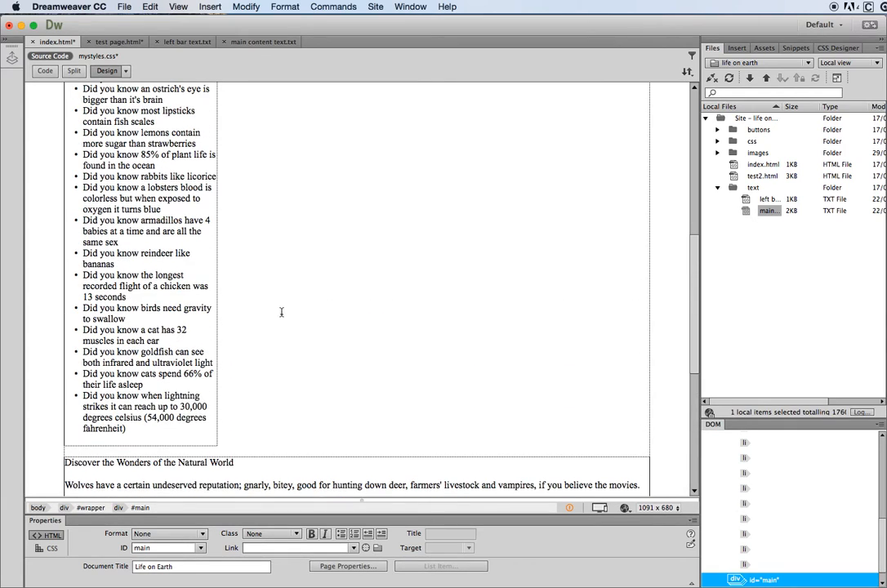
scroll(288, 133, up, 2)
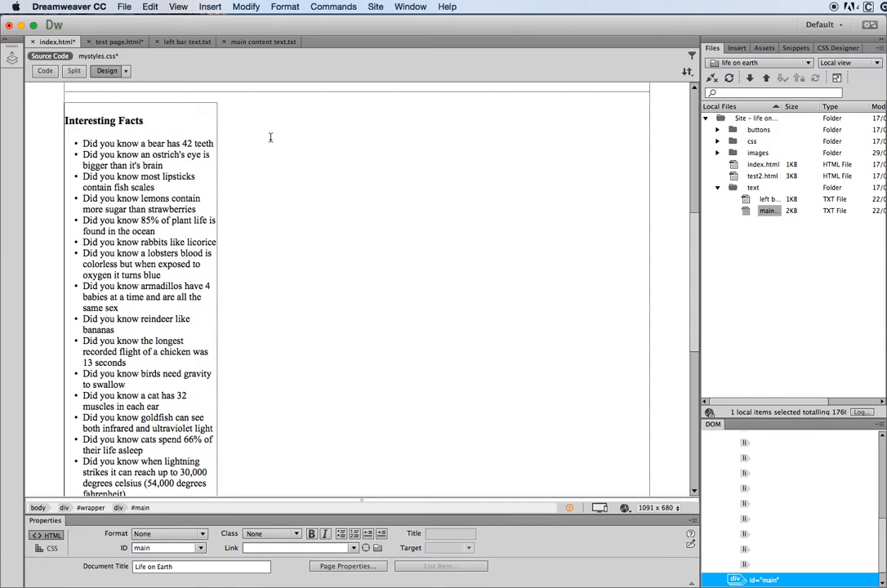
scroll(271, 139, down, 3)
scroll(271, 140, up, 4)
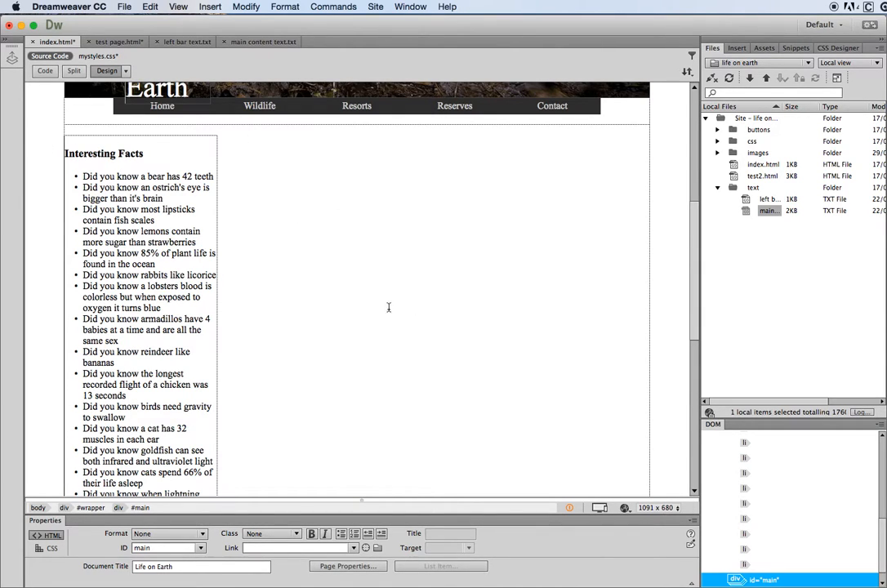
scroll(459, 279, down, 5)
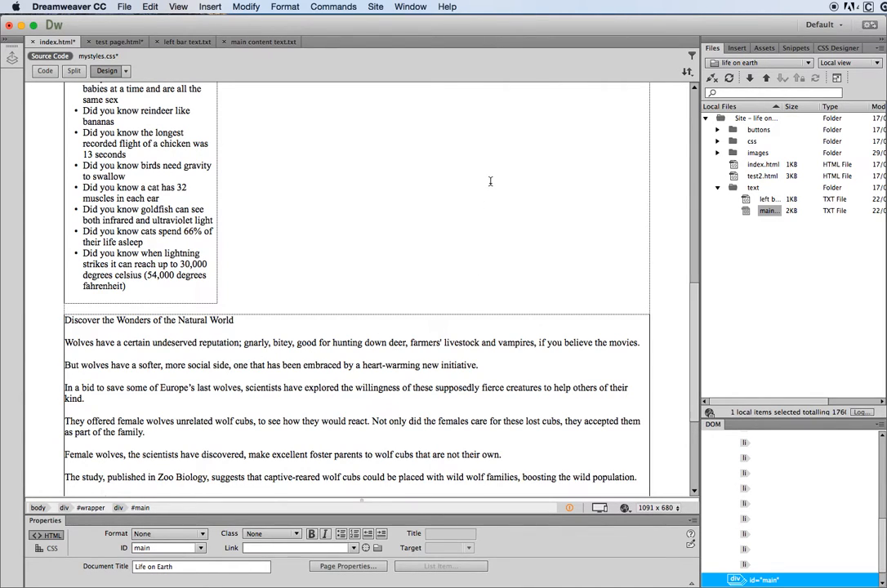
scroll(495, 190, up, 5)
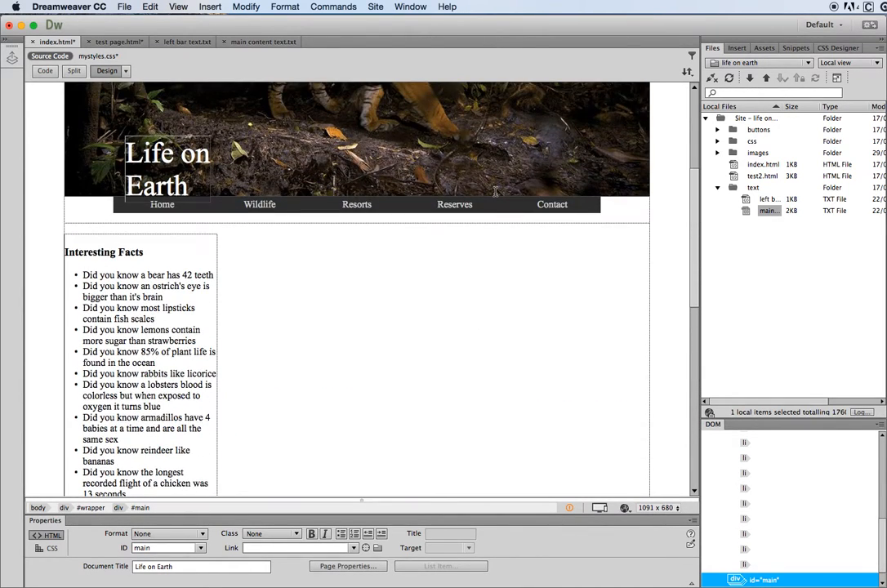
scroll(495, 191, down, 1)
Switch index.html to Live view and check where the main div sits relative to the Interesting Facts list
click(126, 71)
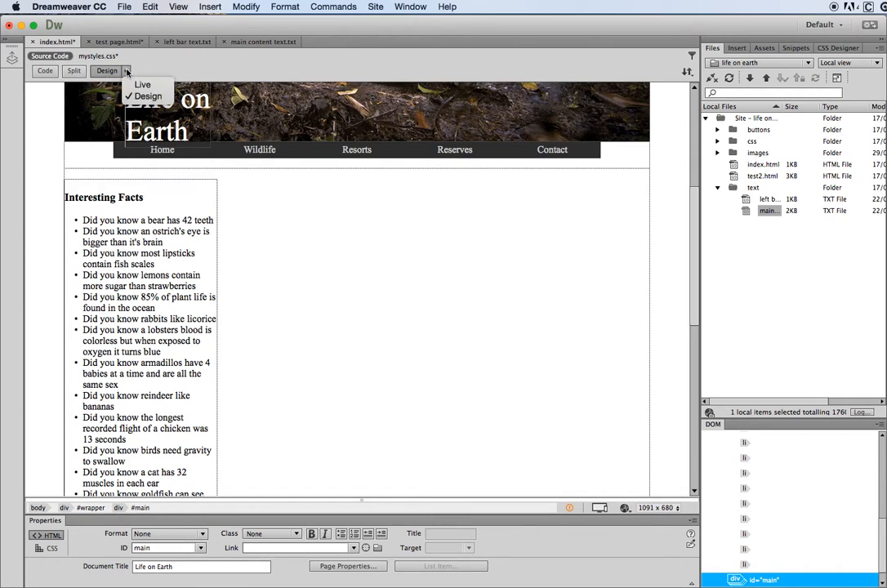
click(142, 85)
scroll(333, 228, down, 10)
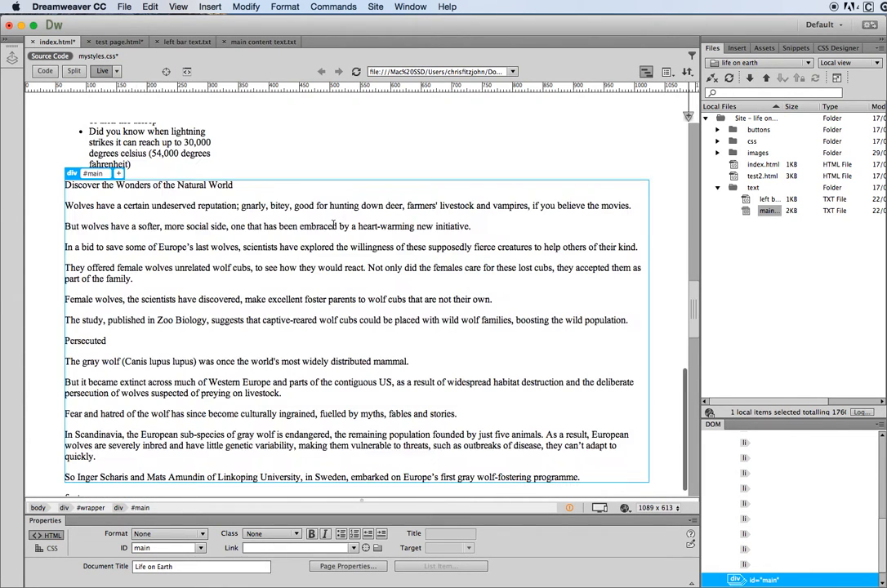
scroll(333, 227, up, 10)
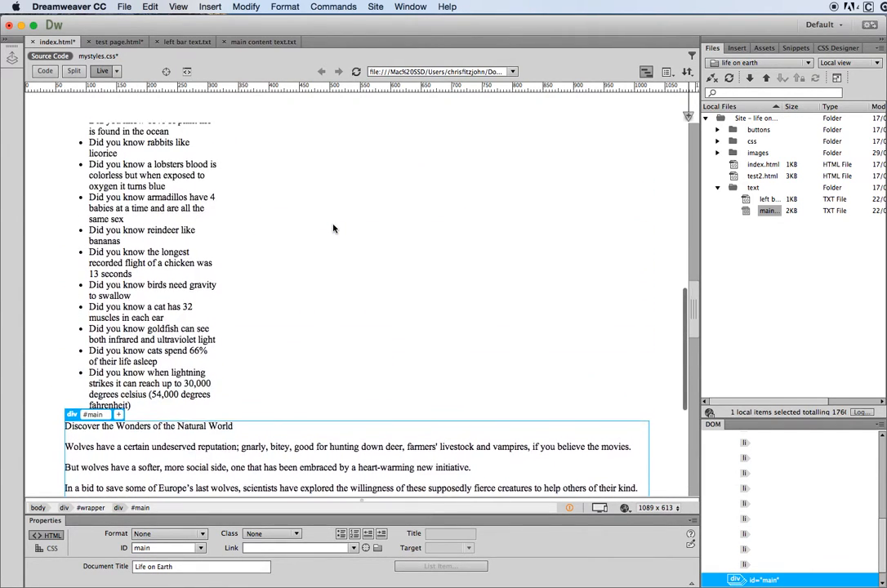
Float the #left rule in mystyles.css to the left and check the two columns
click(838, 47)
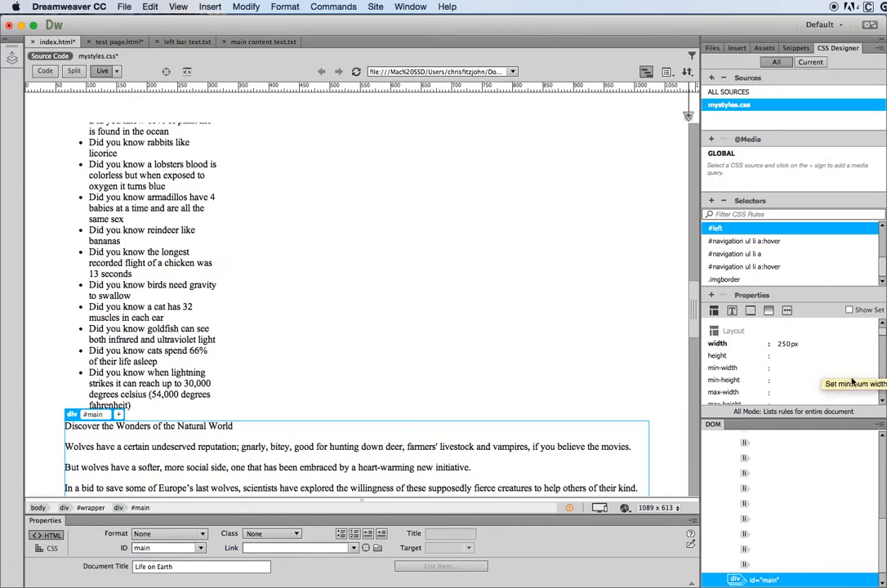
scroll(882, 338, down, 5)
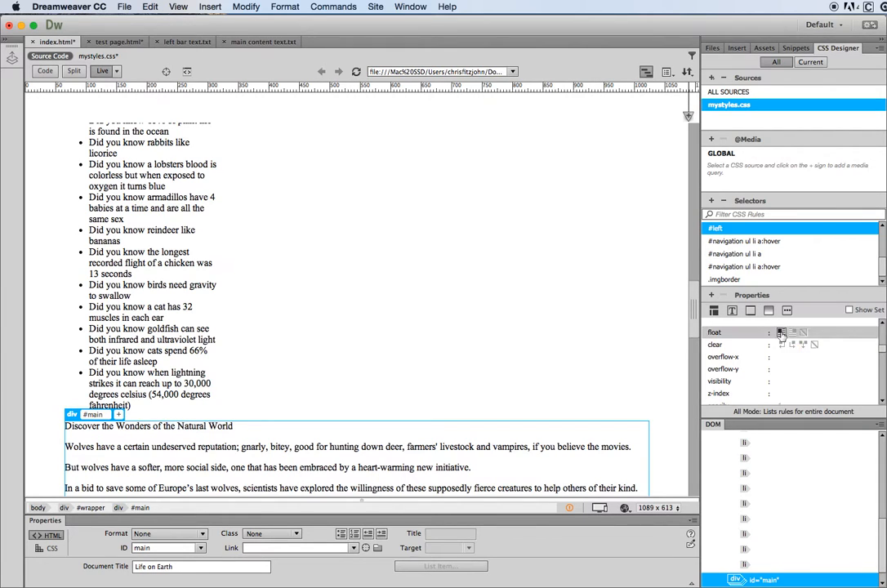
click(781, 333)
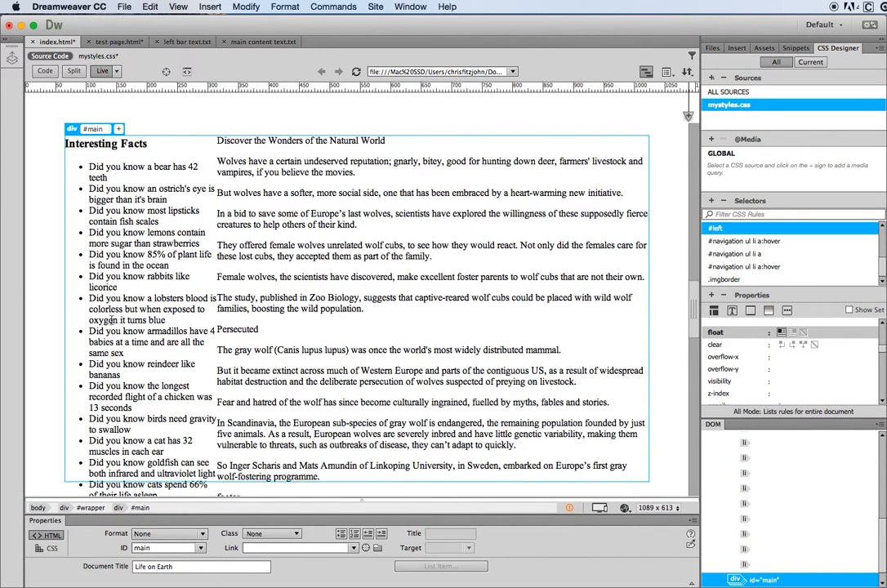
scroll(236, 250, down, 3)
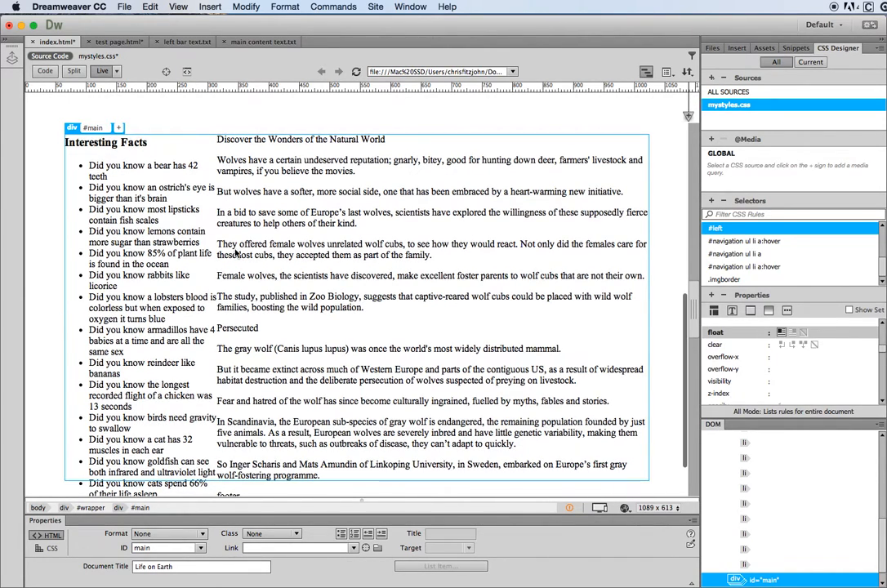
scroll(196, 260, up, 5)
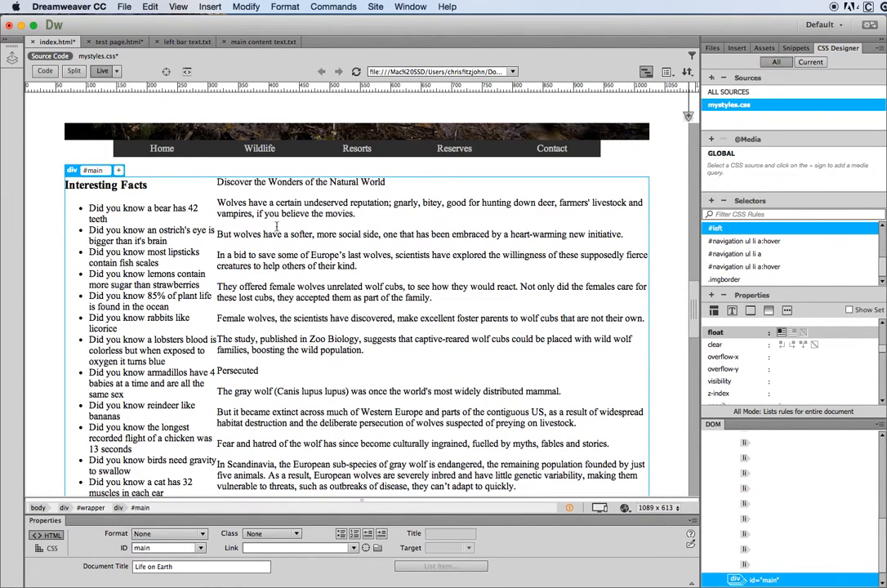
Set the left margin of the #main rule in mystyles.css to 260 px
scroll(882, 259, up, 2)
scroll(881, 259, up, 3)
click(751, 265)
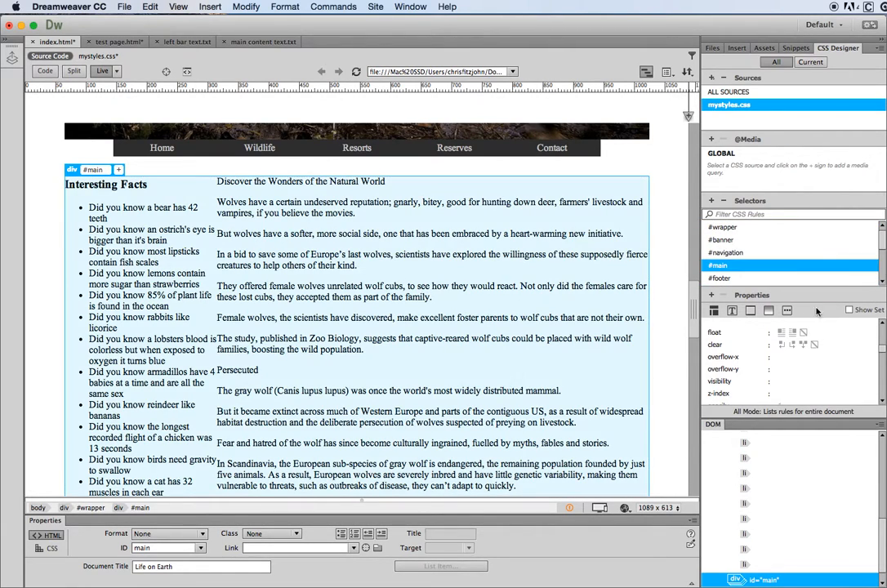
scroll(880, 350, down, 4)
scroll(881, 347, up, 2)
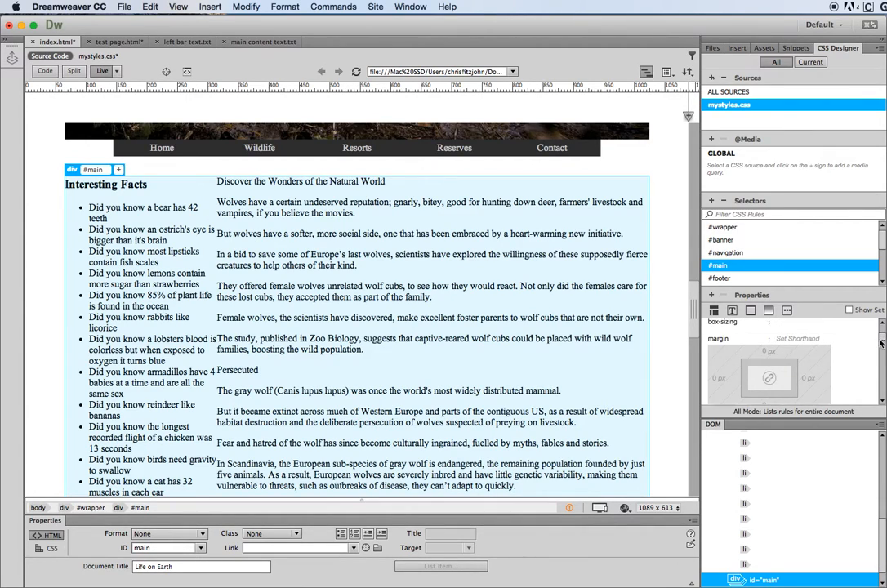
click(718, 377)
key(BackSpace)
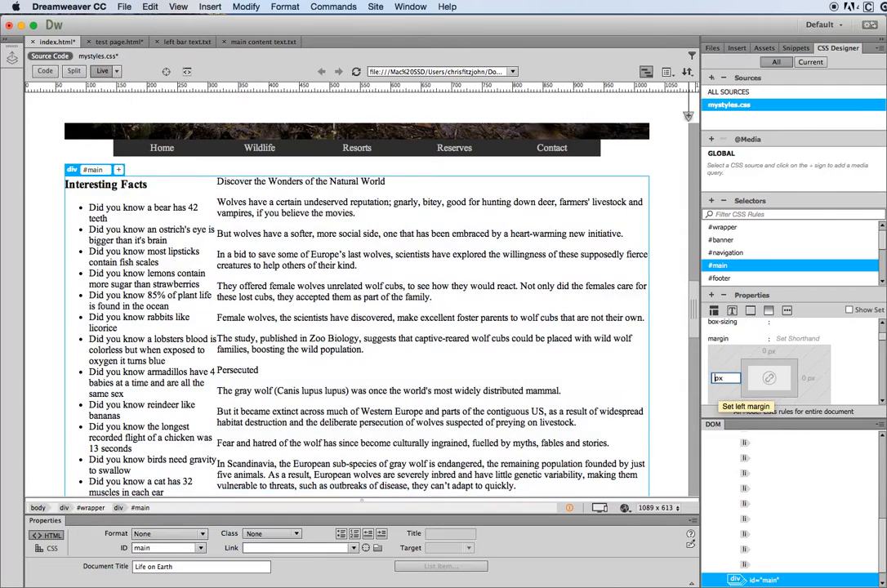
text(260)
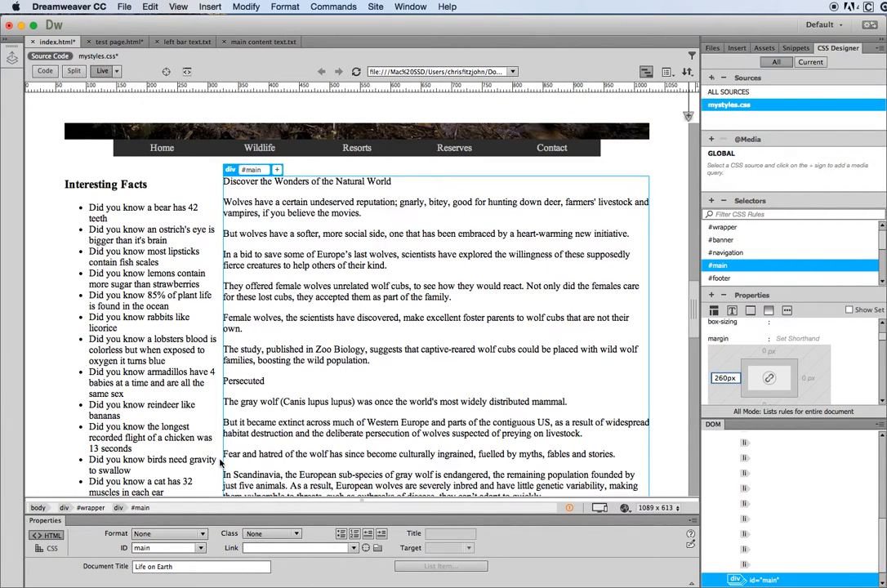
Examine the two-column layout from the banner to the footer, including where the footer text falls beside the left column
scroll(219, 463, down, 3)
scroll(219, 463, up, 3)
scroll(219, 463, down, 3)
scroll(218, 463, down, 1)
scroll(218, 463, up, 1)
scroll(219, 463, down, 1)
scroll(221, 461, up, 8)
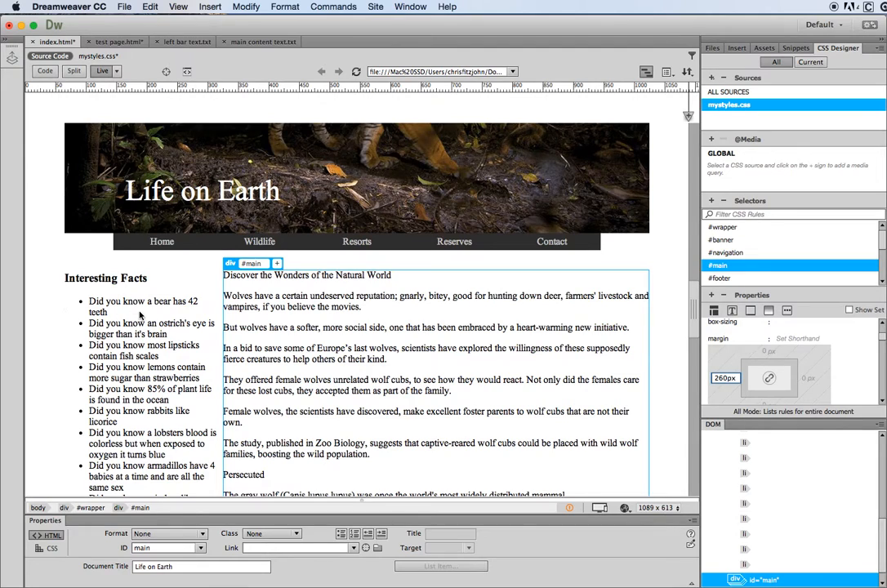
scroll(121, 311, down, 8)
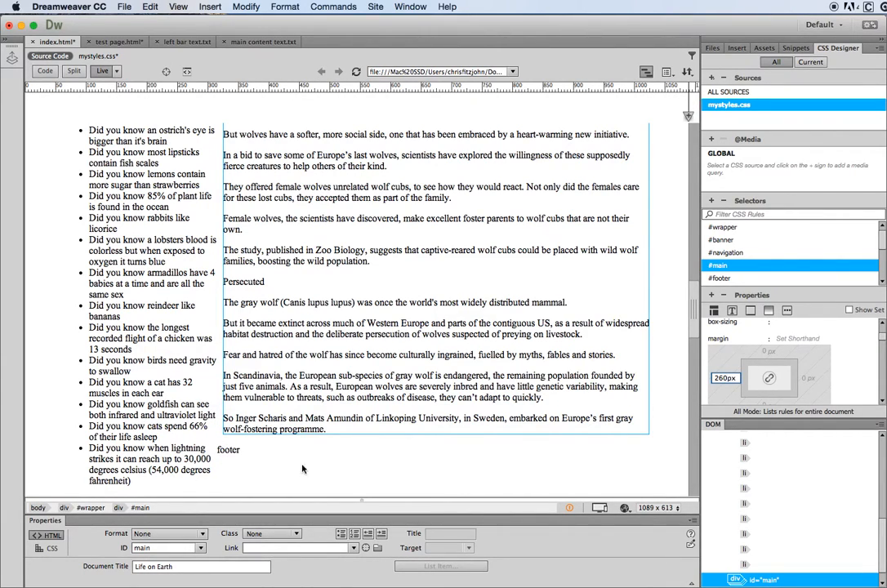
scroll(322, 333, up, 3)
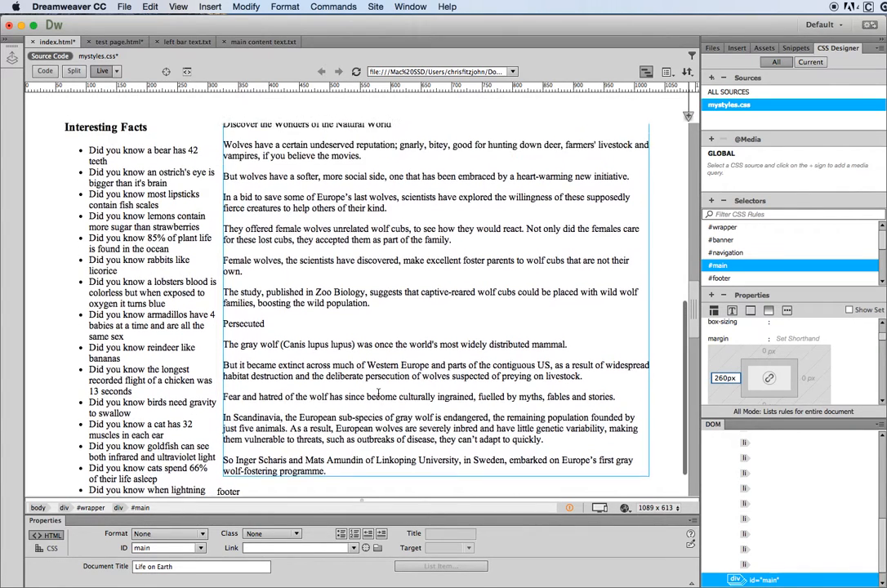
scroll(323, 392, down, 3)
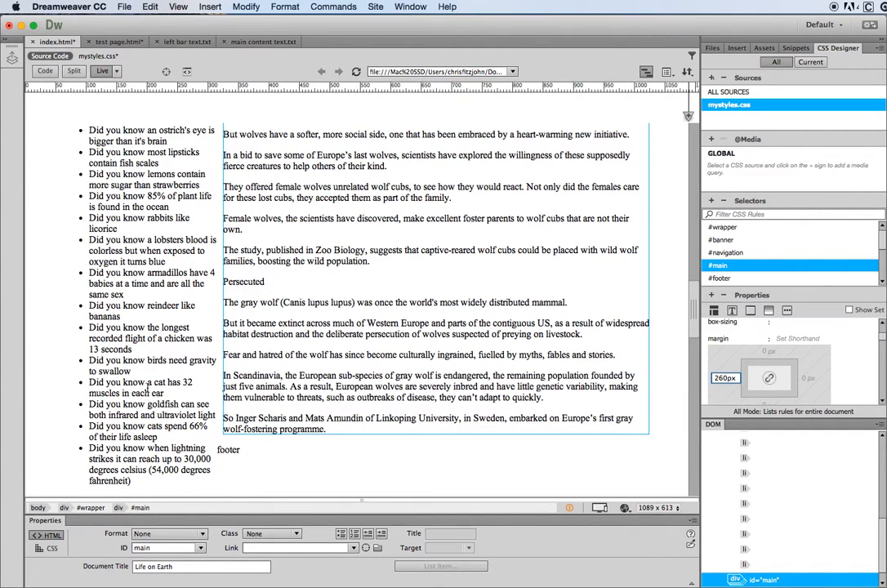
Set the clear property of the #footer rule to left so the footer drops below the floated column
click(724, 279)
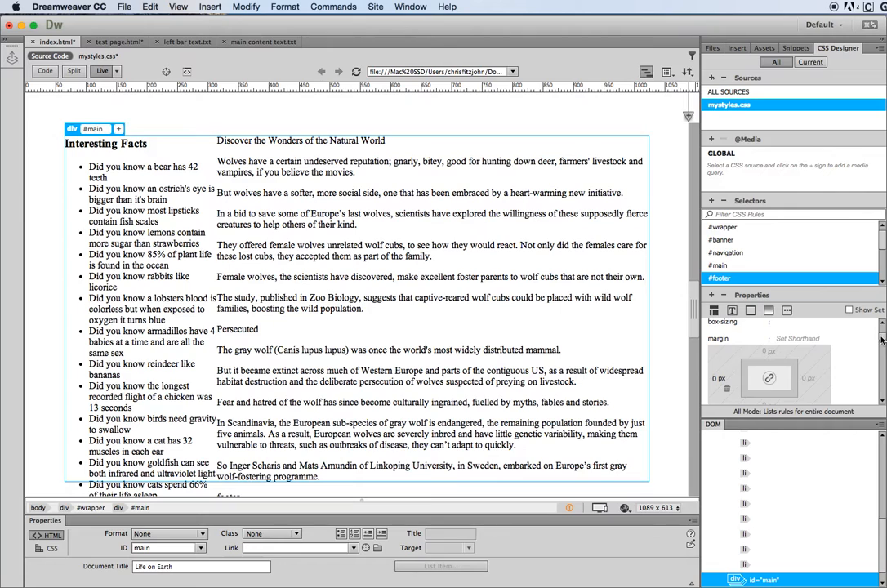
drag(882, 341, 879, 351)
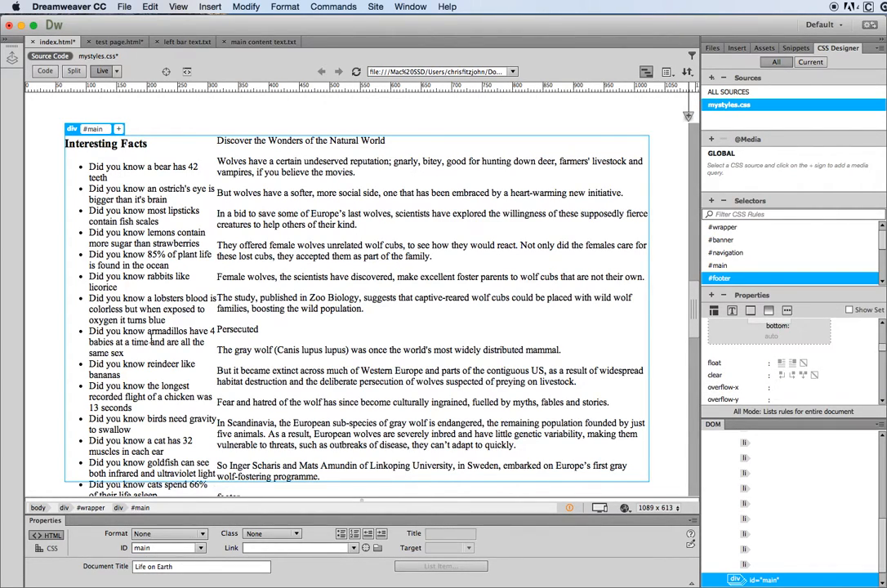
click(780, 375)
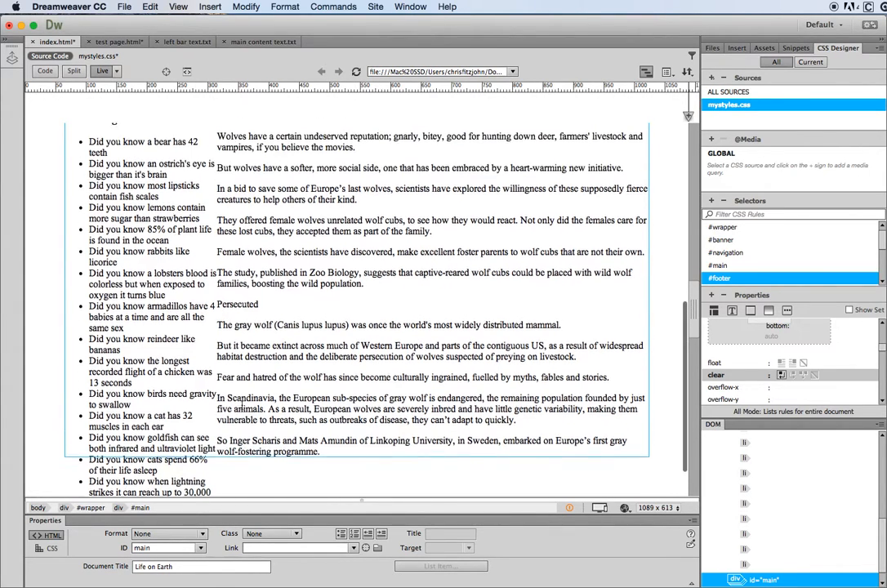
scroll(241, 406, up, 5)
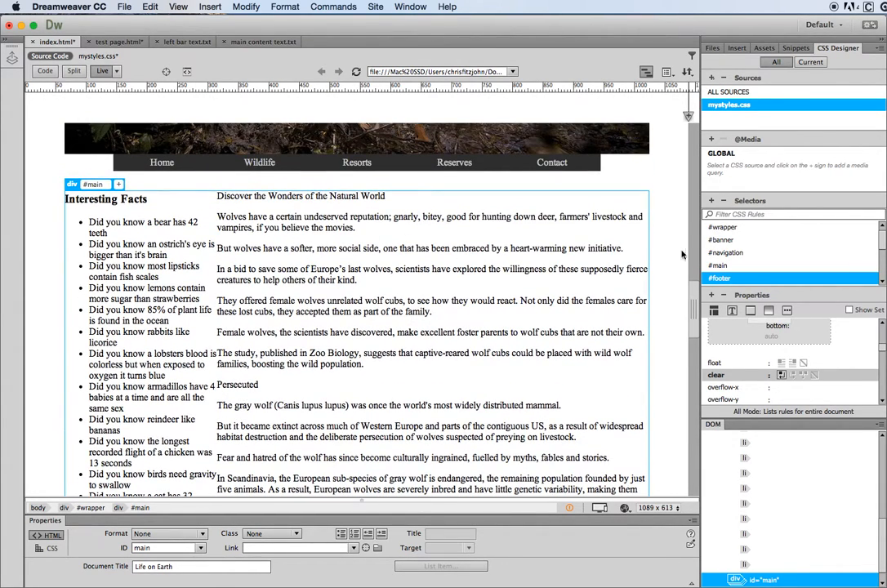
Set the left margin of the #main rule to 270 px
click(716, 266)
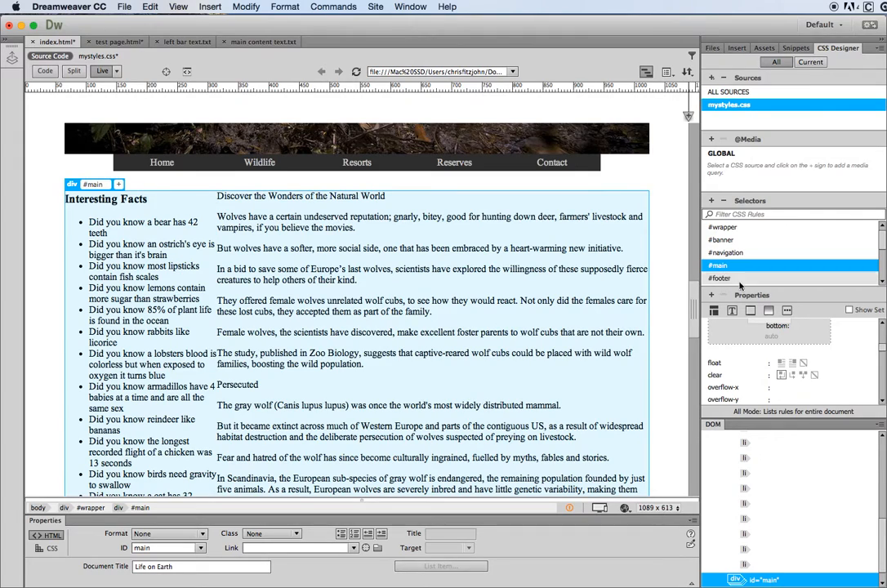
drag(881, 351, 880, 325)
click(715, 361)
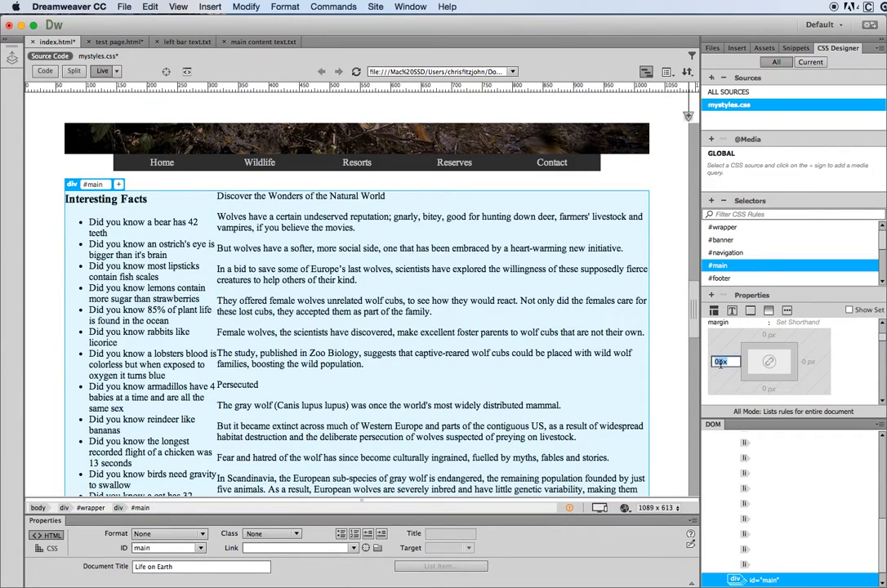
text(270px)
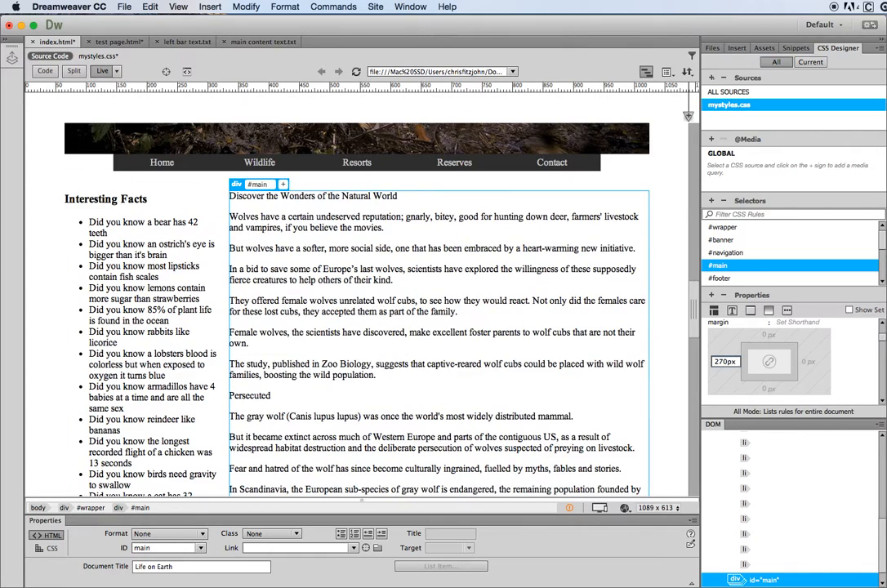
key(Return)
Format the line "Discover the Wonders of the Natural World" in the main div as Heading 3
click(398, 199)
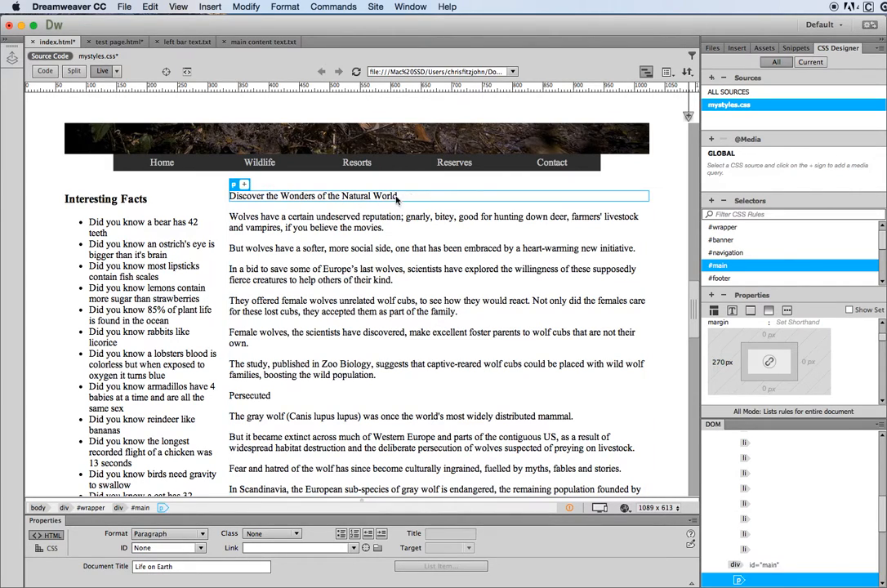
drag(398, 199, 219, 201)
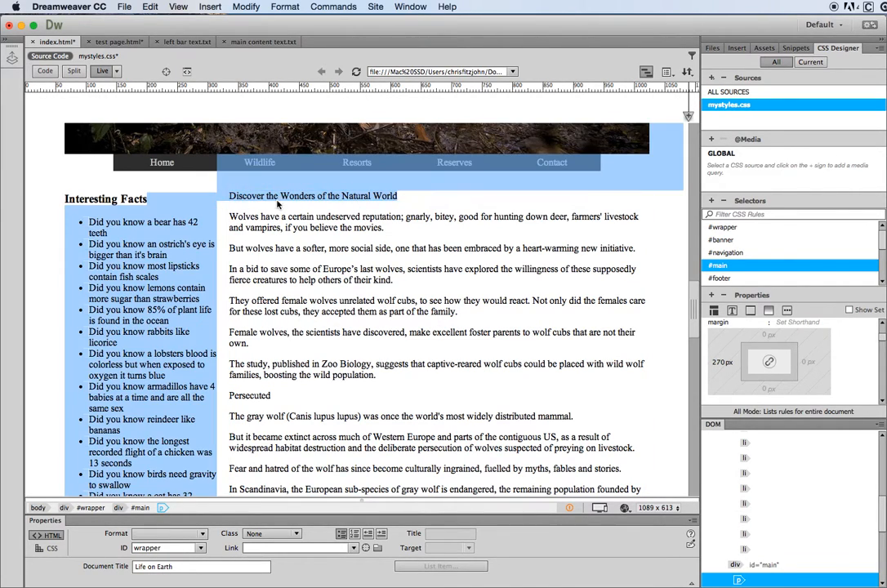
triple_click(230, 201)
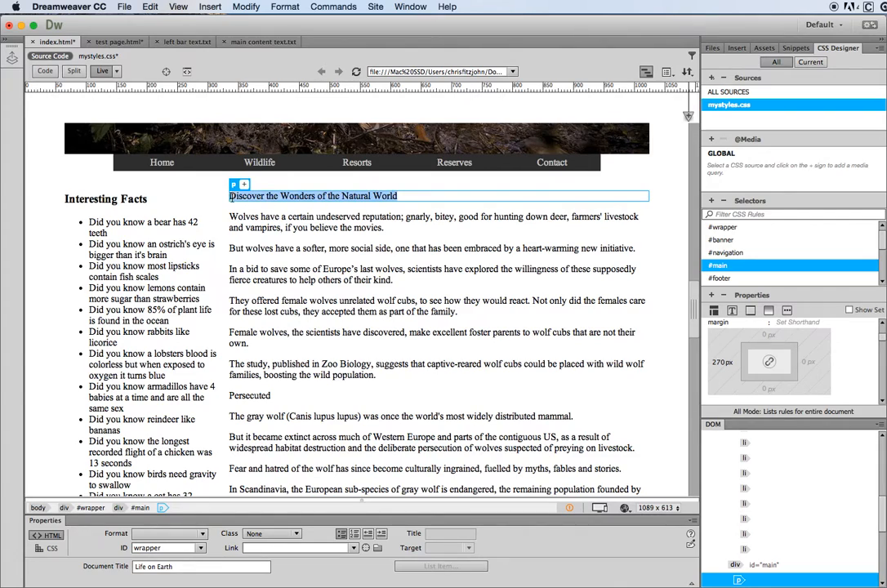
click(203, 535)
click(167, 574)
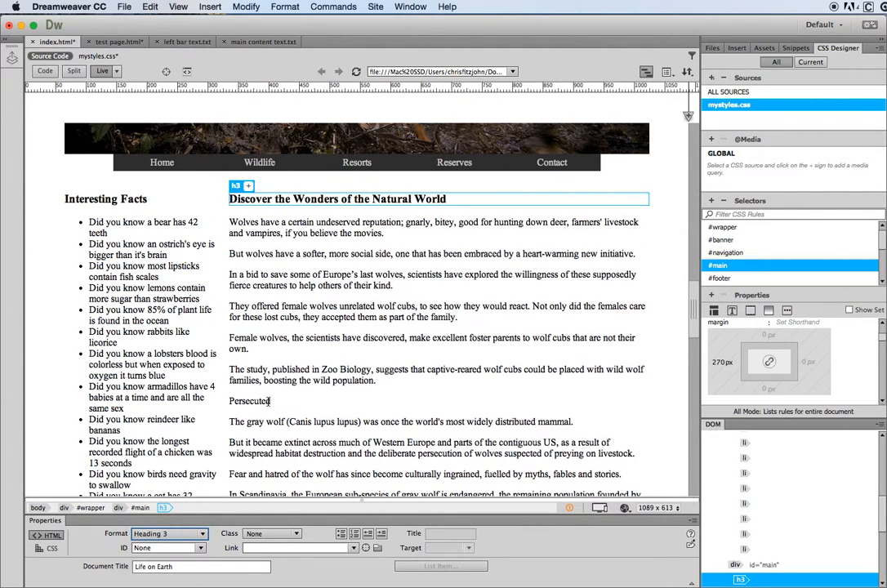
Format the "Persecuted" line in the main div as Heading 3 and check the page down to the footer
drag(274, 404, 228, 402)
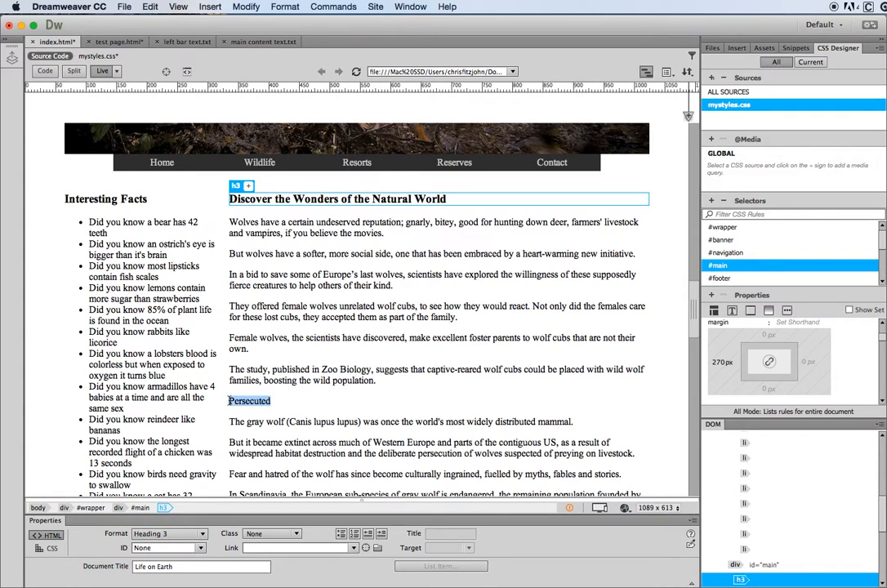
click(201, 535)
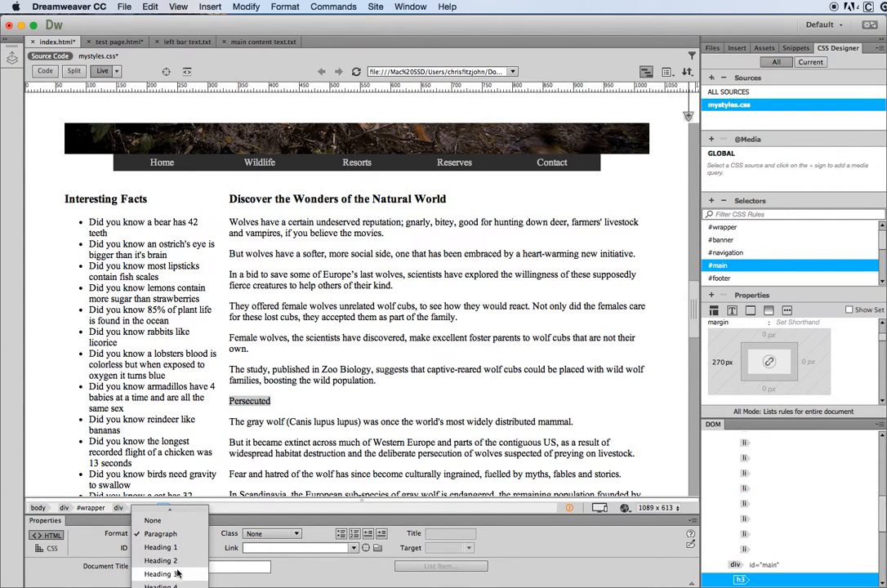
click(164, 574)
scroll(346, 442, down, 5)
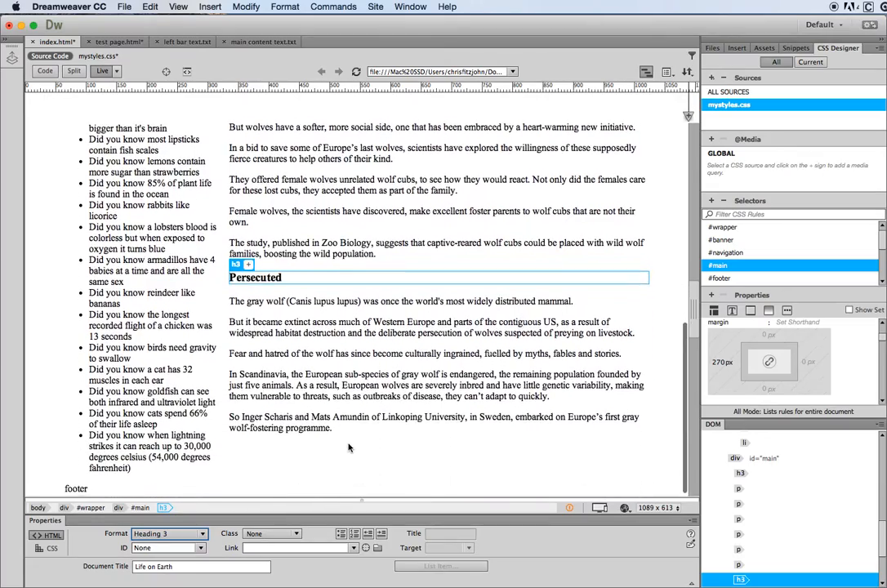
Look over the two-column page and switch it from Live to Design view
scroll(348, 447, up, 5)
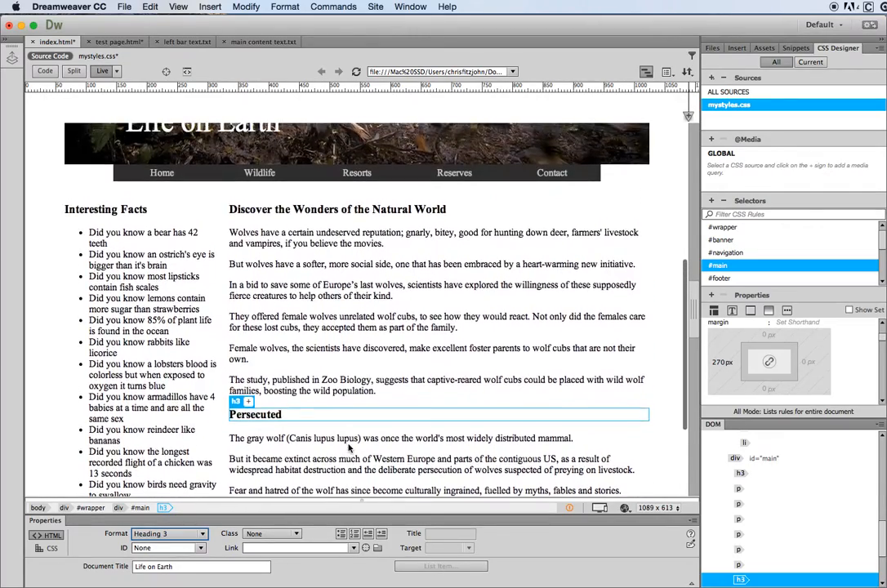
scroll(348, 447, down, 6)
scroll(348, 448, up, 5)
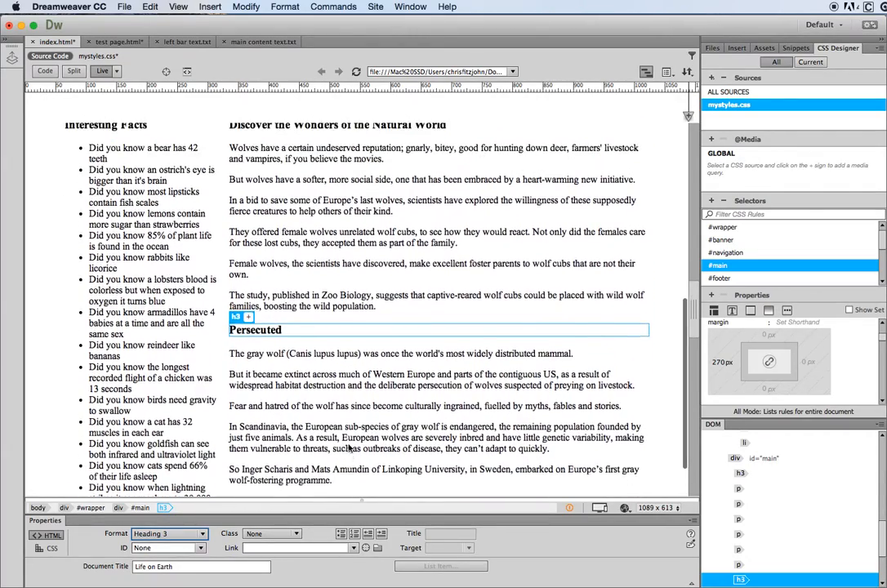
scroll(350, 448, up, 2)
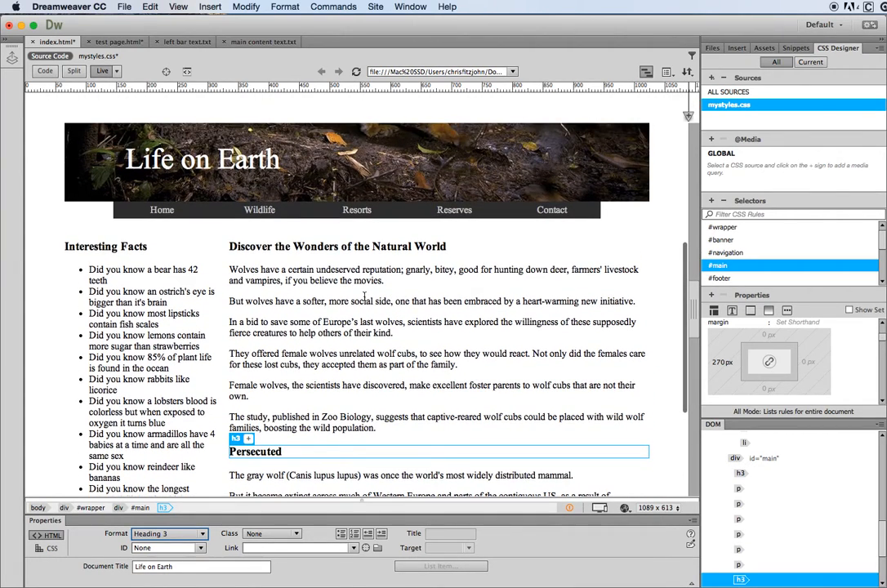
click(331, 300)
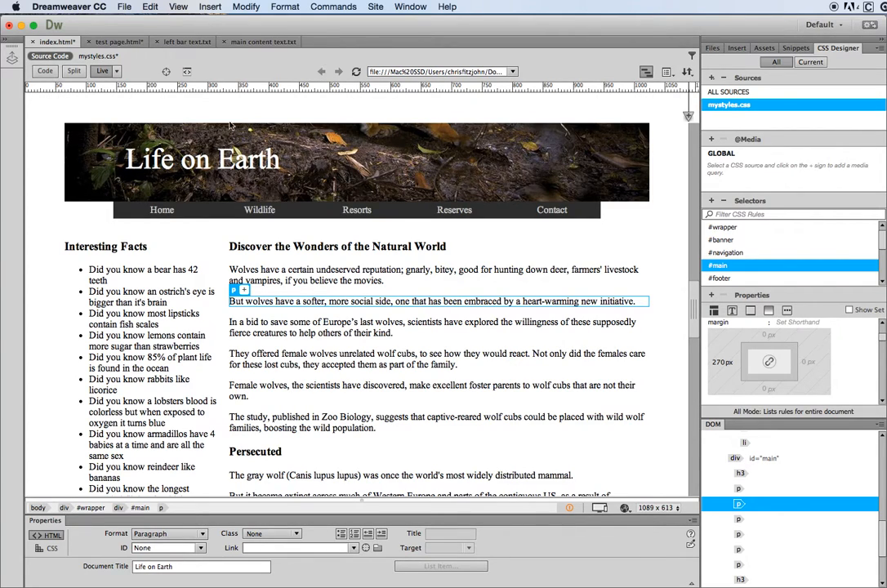
click(116, 71)
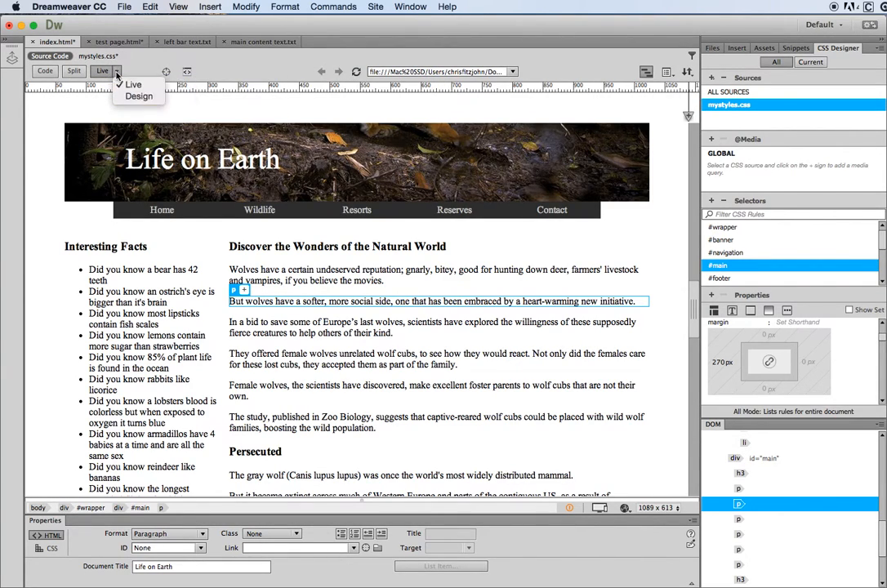
click(139, 96)
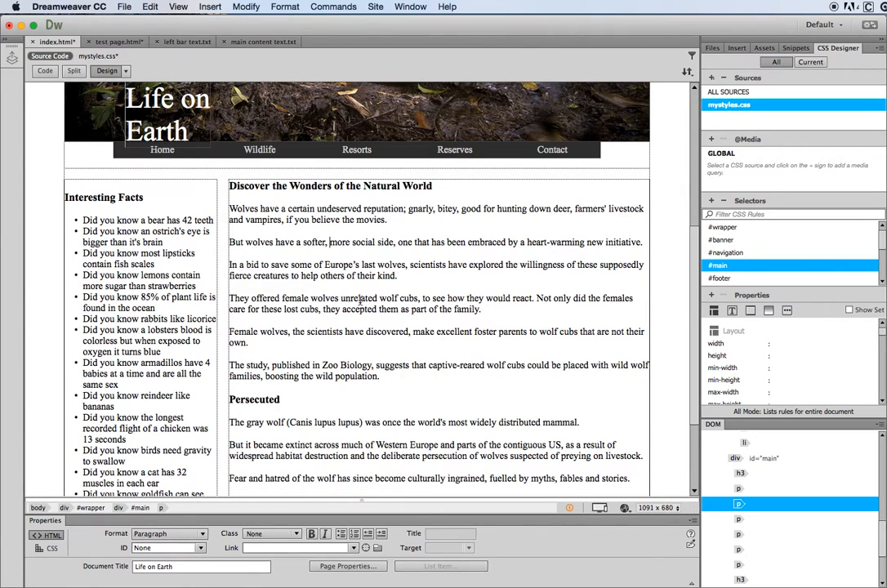
click(125, 71)
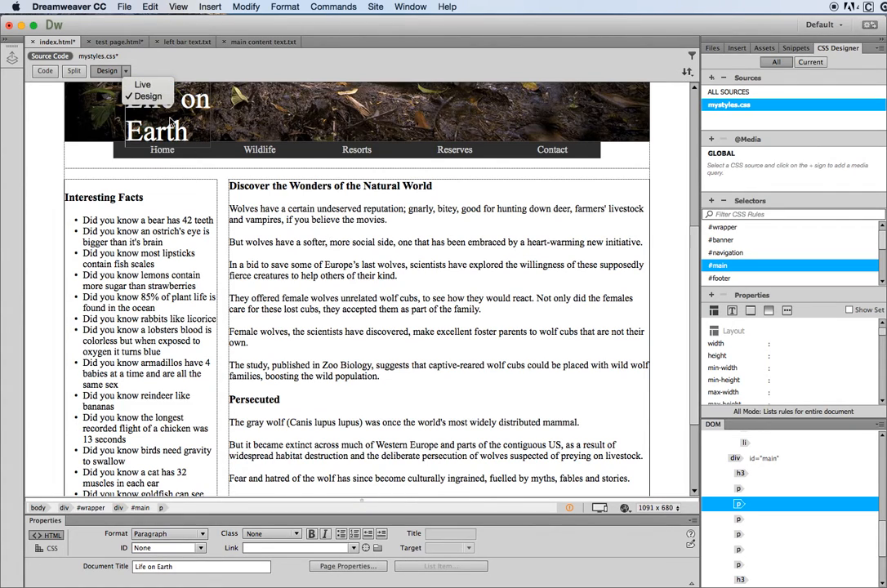
click(307, 231)
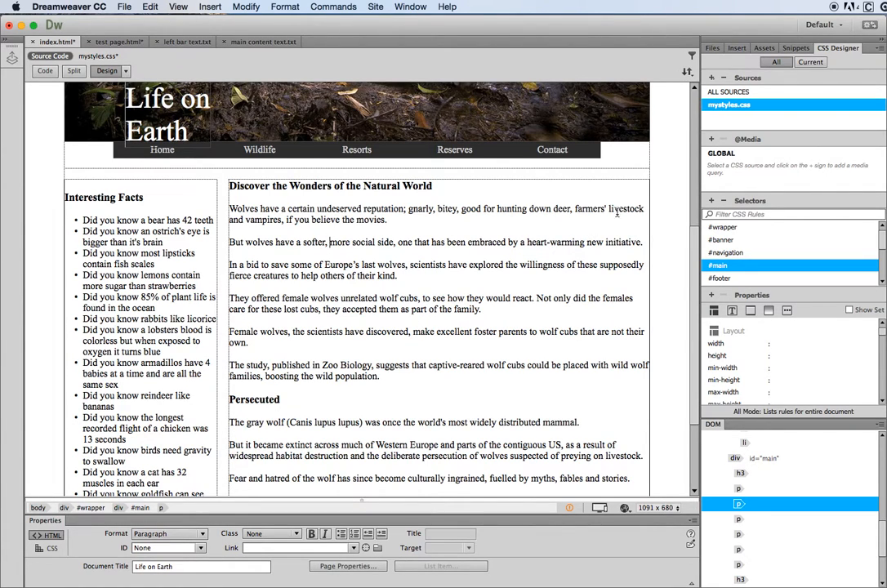
Expand the site's images folder and insert small gull.jpg at the start of the first paragraph under "Discover the Wonders of the Natural World"
scroll(679, 145, up, 5)
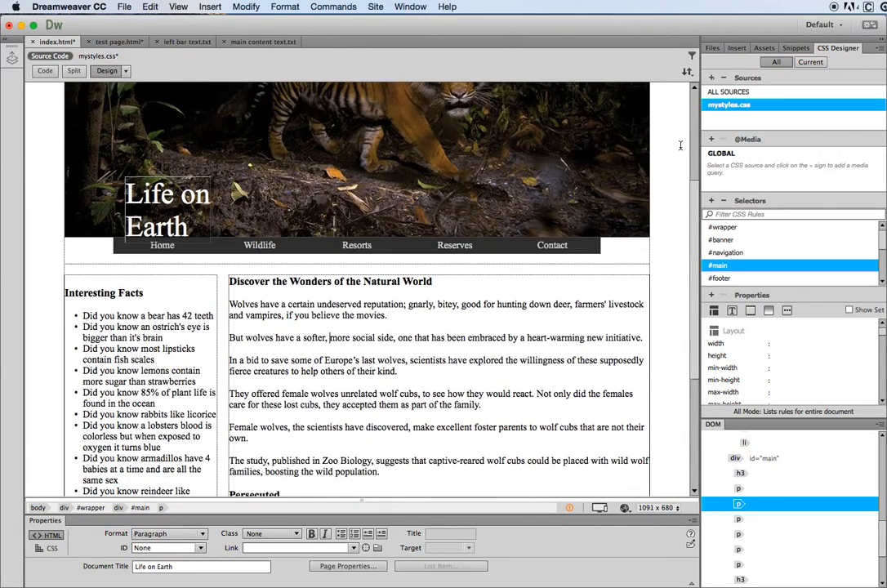
scroll(687, 133, down, 2)
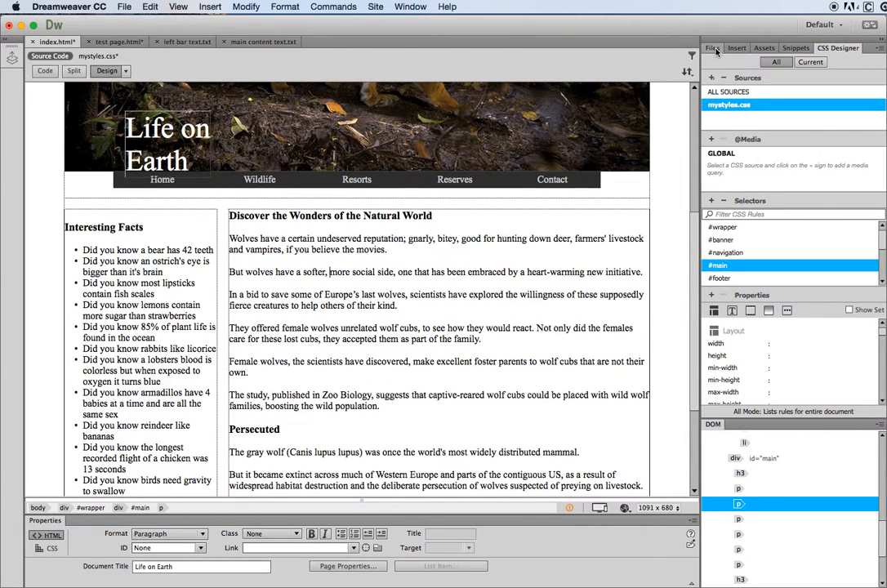
click(711, 47)
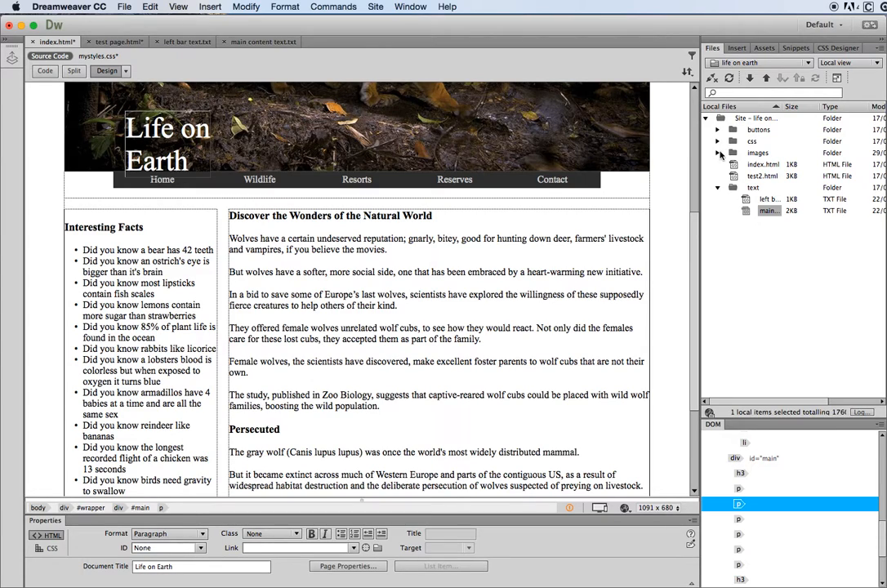
click(717, 153)
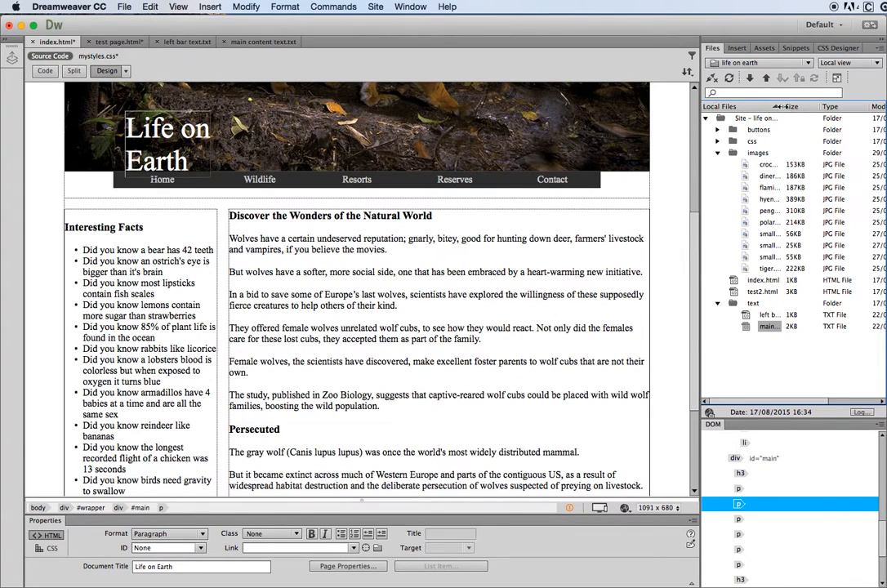
drag(783, 106, 836, 106)
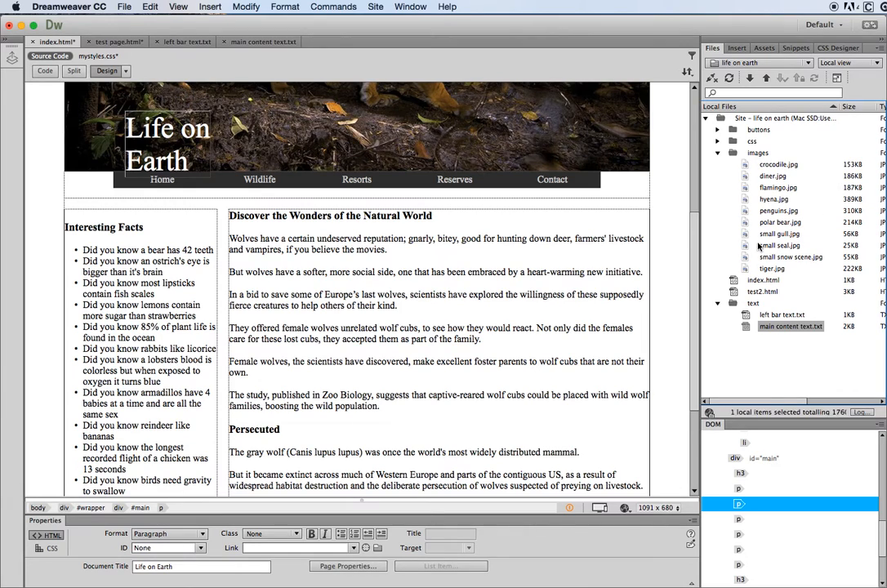
drag(747, 236, 235, 242)
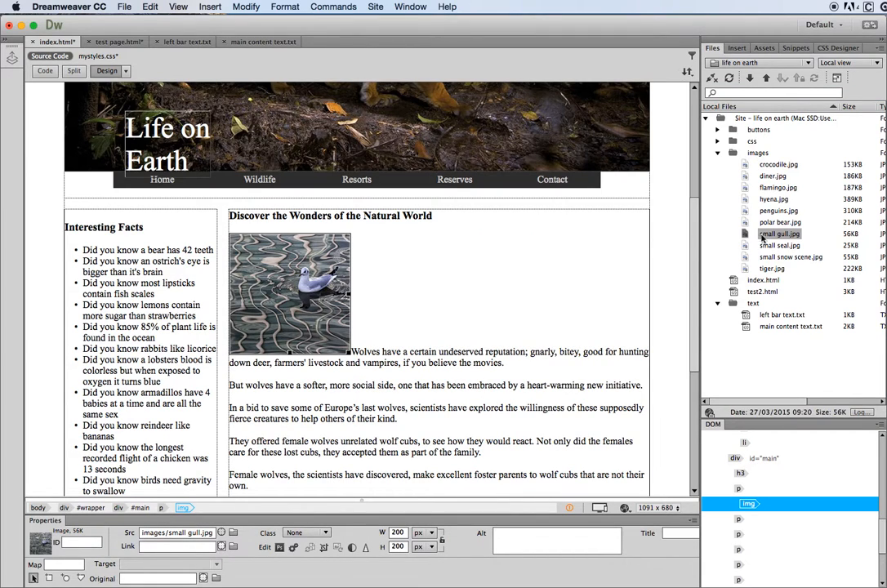
Insert small snow scene.jpg at the end of the "The gray wolf" paragraph under the Persecuted heading
scroll(443, 266, down, 5)
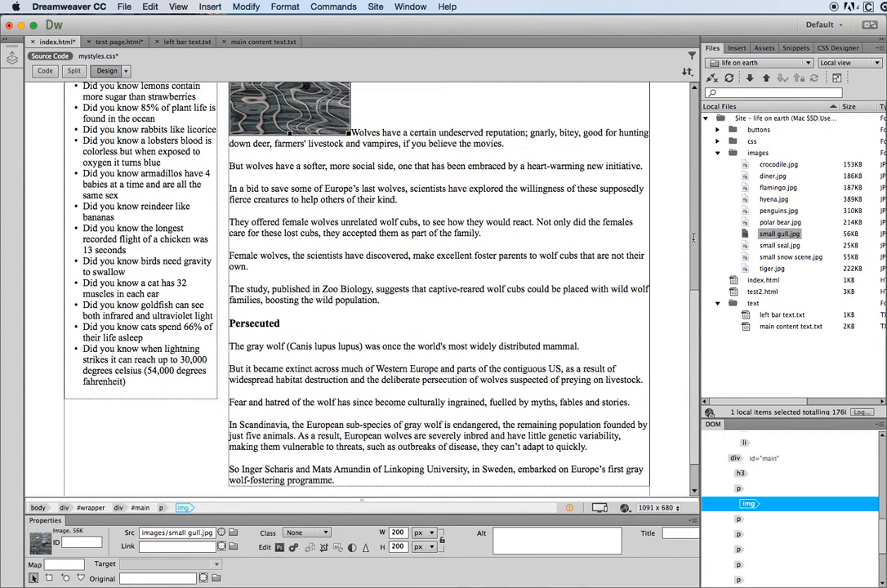
scroll(688, 237, down, 1)
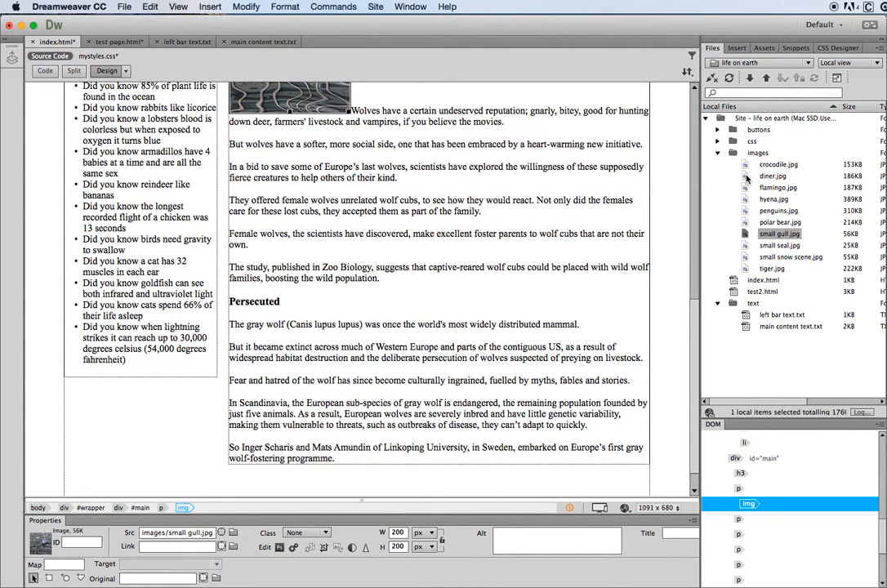
drag(742, 259, 586, 329)
drag(724, 261, 233, 325)
drag(735, 262, 584, 331)
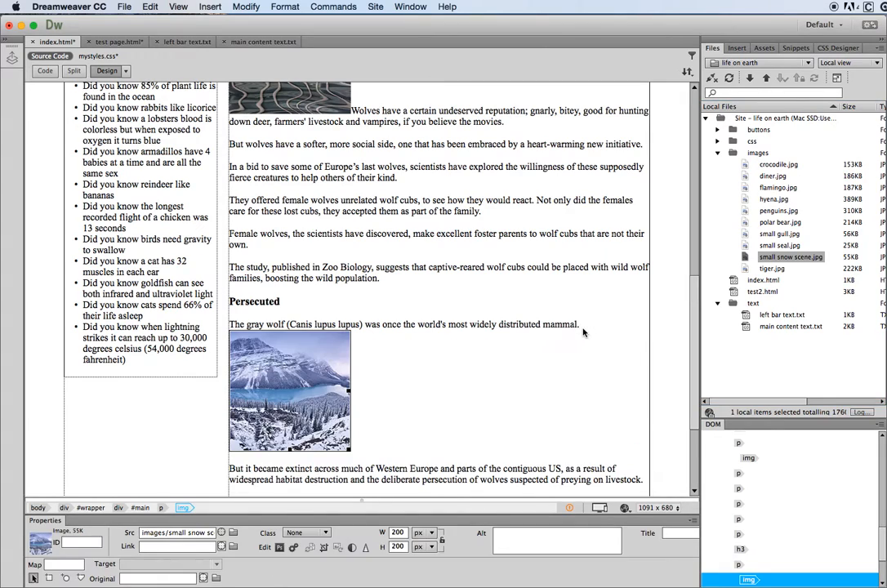
Insert small gull.jpg at the start of the "In Scandinavia" paragraph in the main div
scroll(498, 296, down, 5)
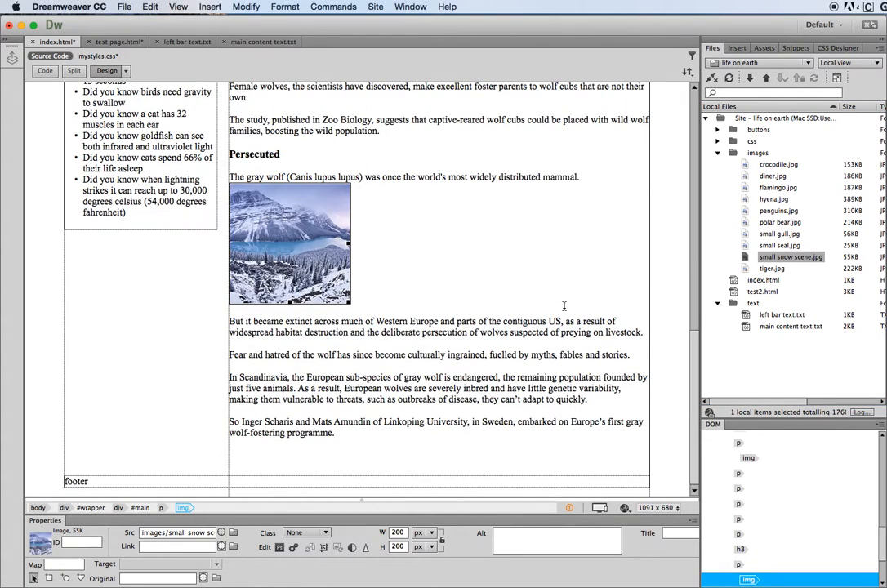
drag(779, 245, 242, 380)
click(230, 378)
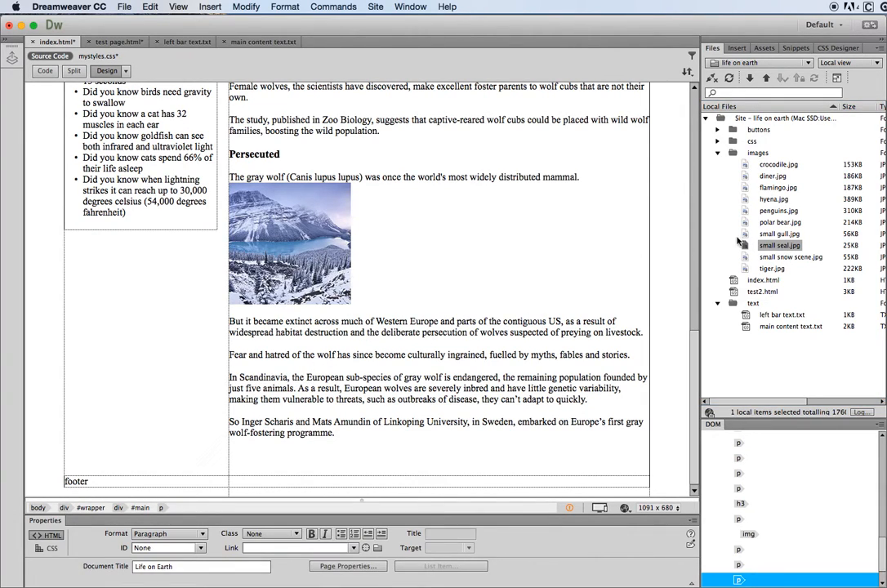
drag(745, 235, 232, 386)
Review the placement of the inserted images from the banner down to the footer
scroll(333, 356, down, 5)
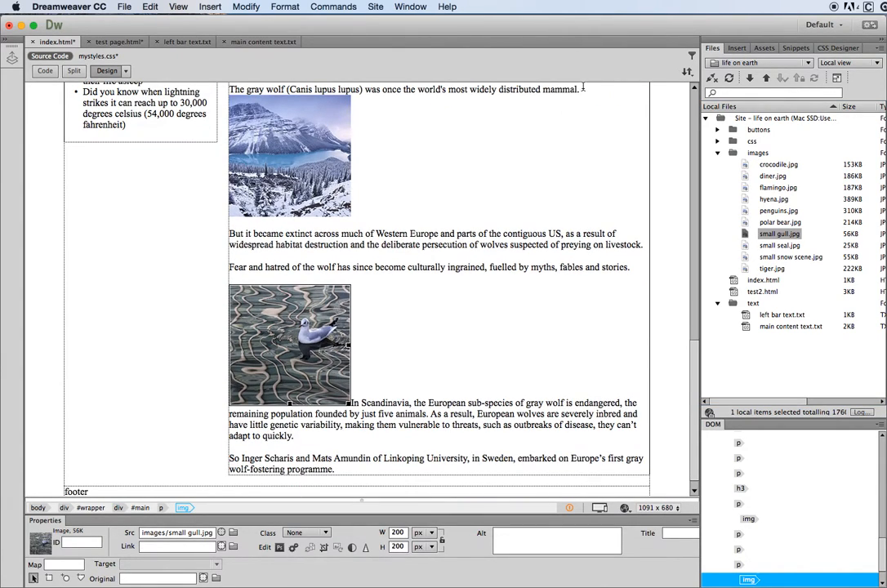
scroll(405, 350, up, 12)
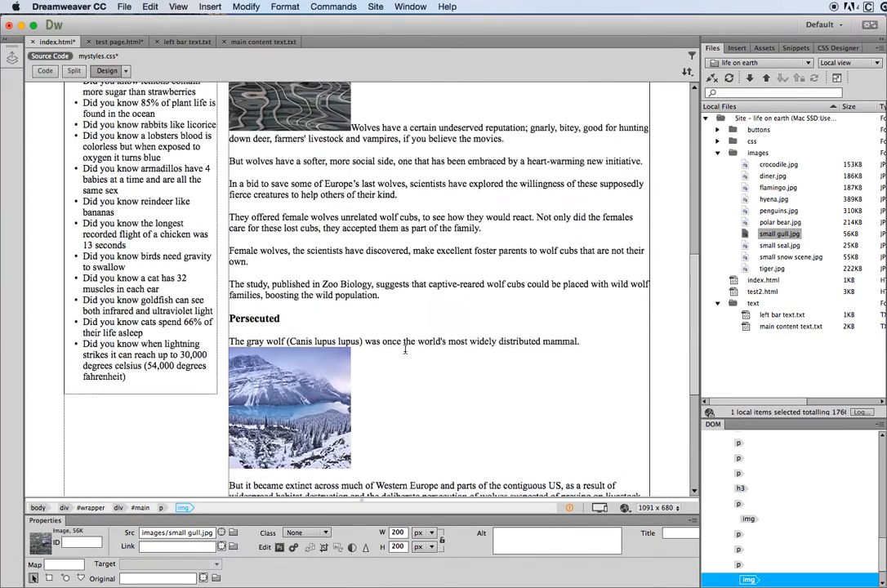
scroll(327, 372, down, 5)
scroll(327, 372, down, 15)
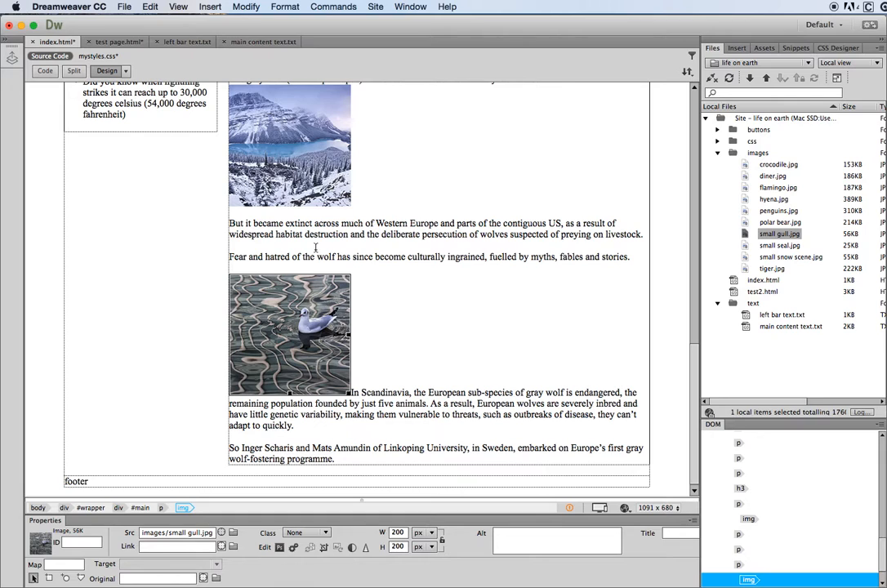
scroll(315, 247, up, 20)
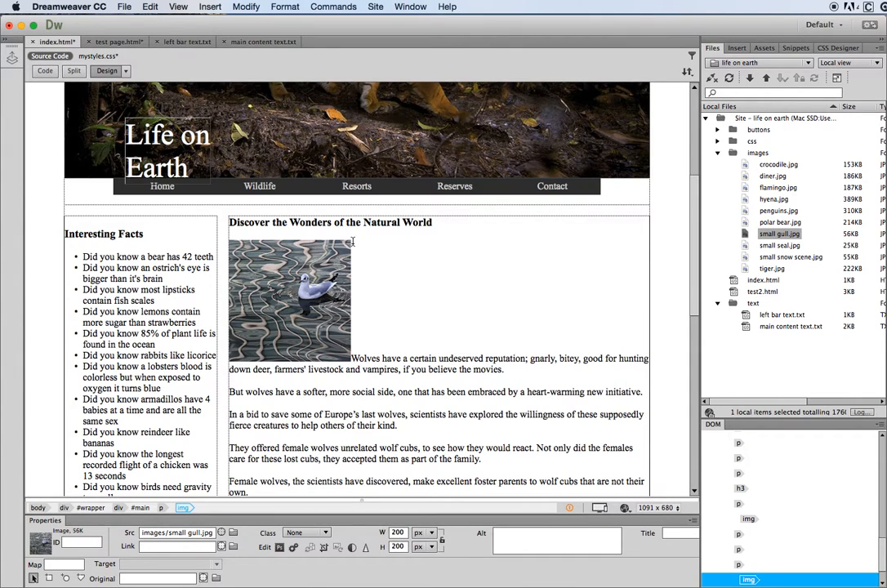
scroll(253, 260, down, 5)
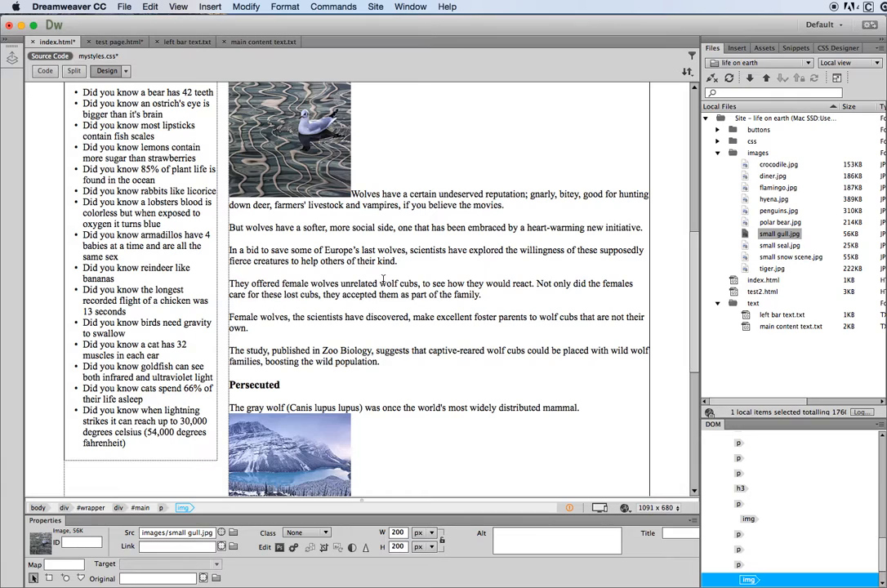
scroll(383, 279, down, 10)
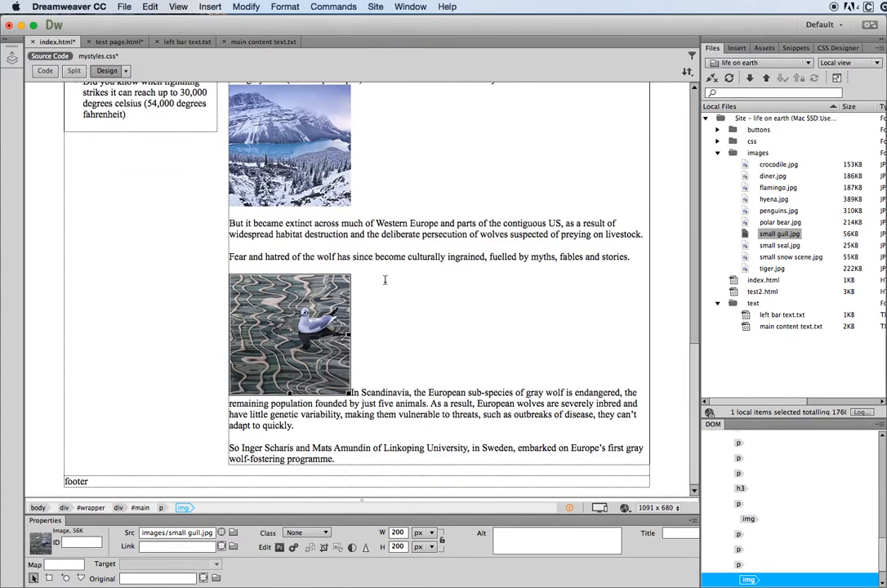
Replace the placeholder text in the footer div with "Designed by" followed by the designer's full name
click(81, 481)
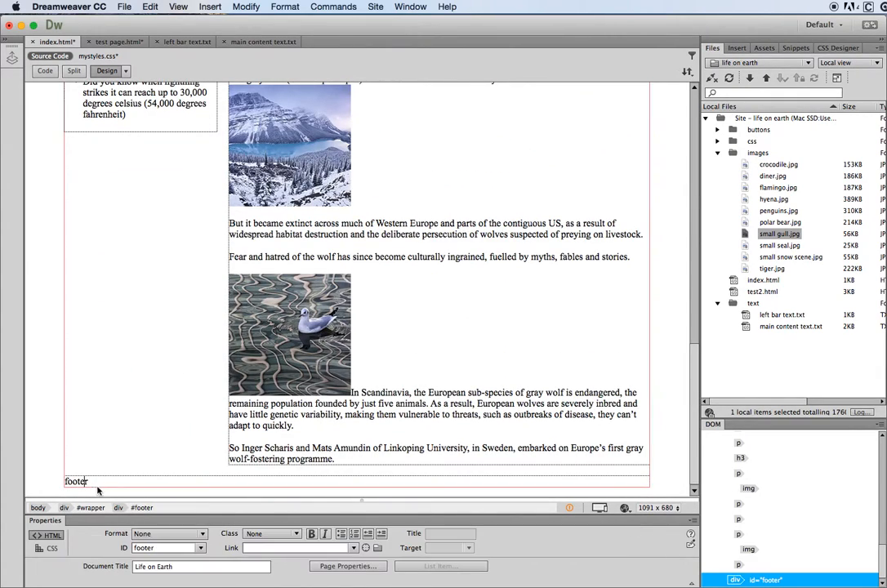
drag(95, 481, 64, 481)
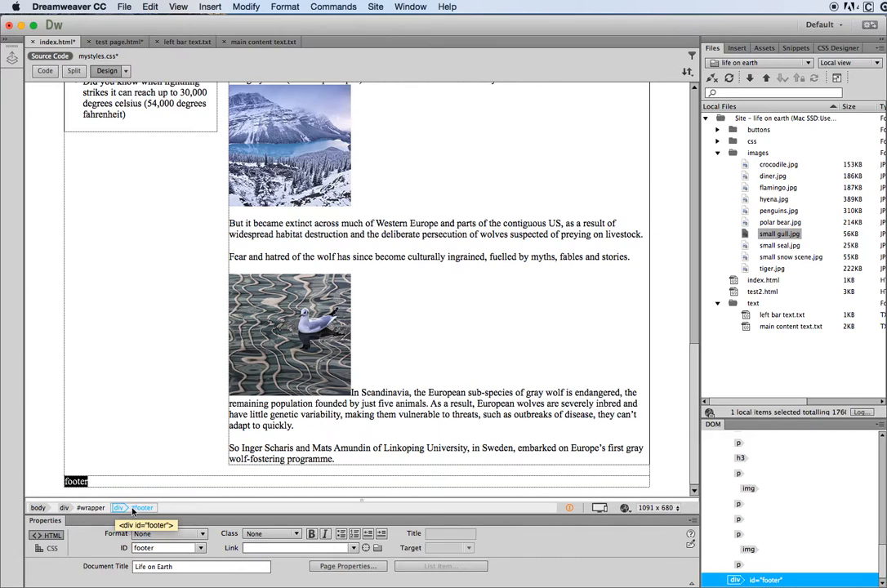
key(BackSpace)
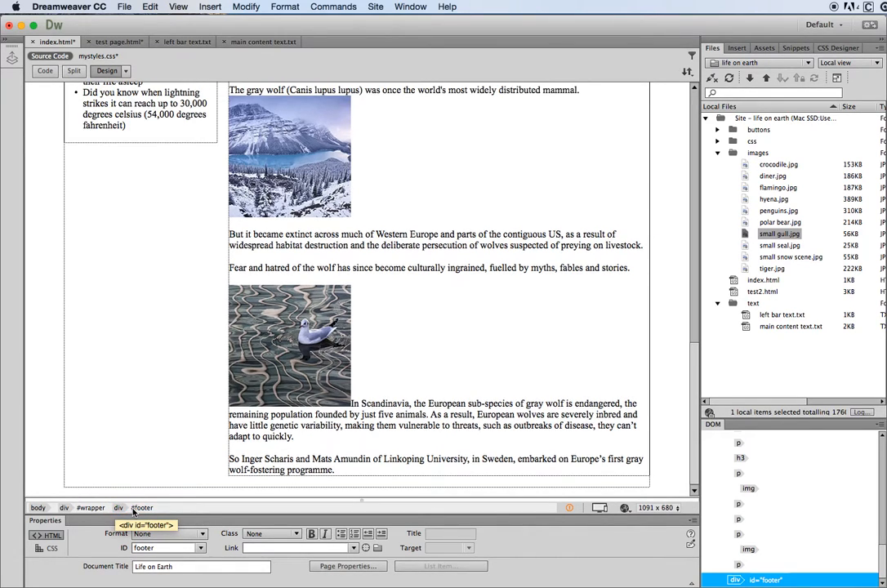
text(CD)
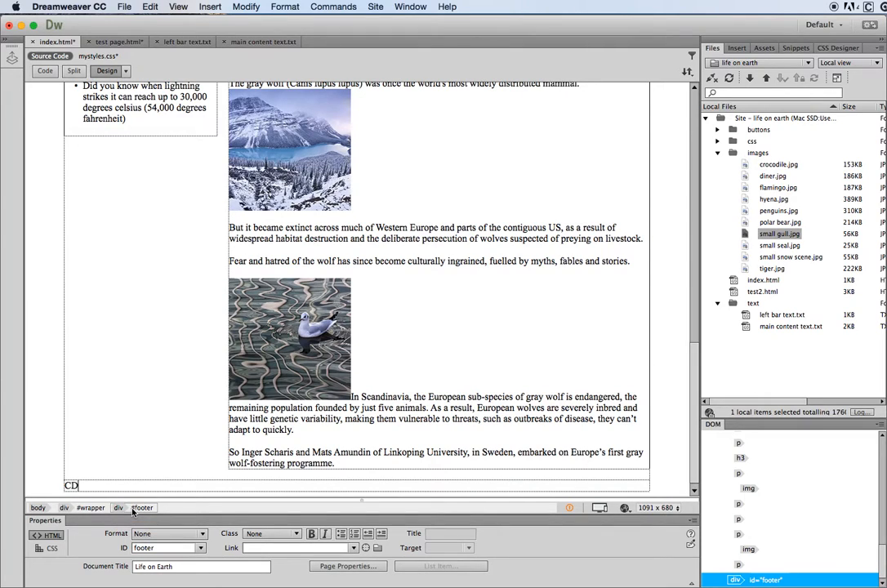
text(esigned)
click(71, 488)
key(BackSpace)
click(116, 486)
text(by )
text(yhr)
text(is Fitzjohn)
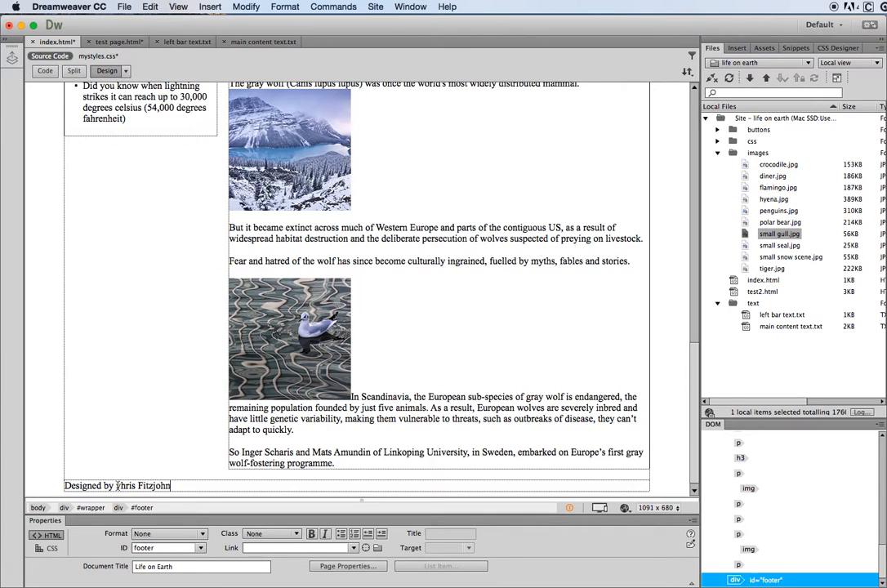
Correct the first letter of the designer's name in the footer and add the year 2015 after the name
drag(116, 486, 123, 486)
key(BackSpace)
text(C)
text(5)
drag(164, 486, 177, 486)
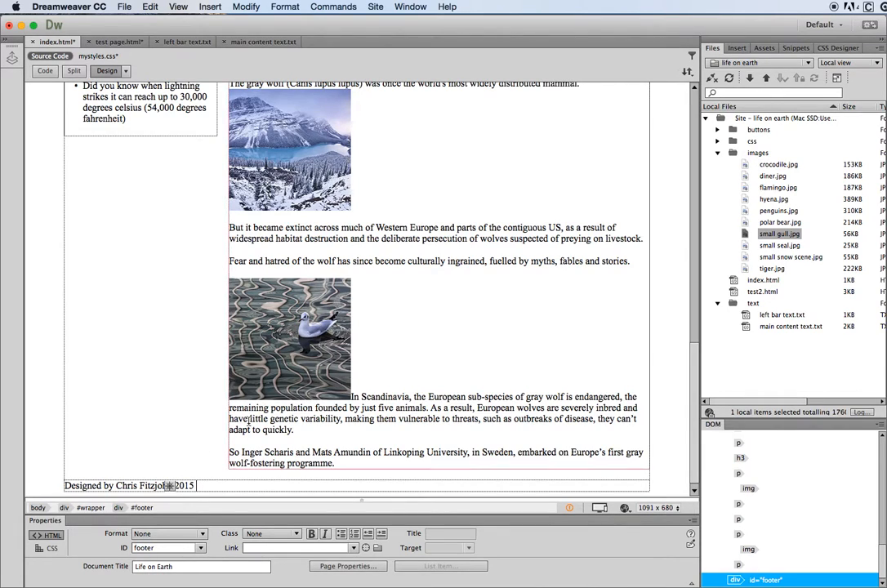
Insert a Copyright character after 2015 in the footer text
click(737, 48)
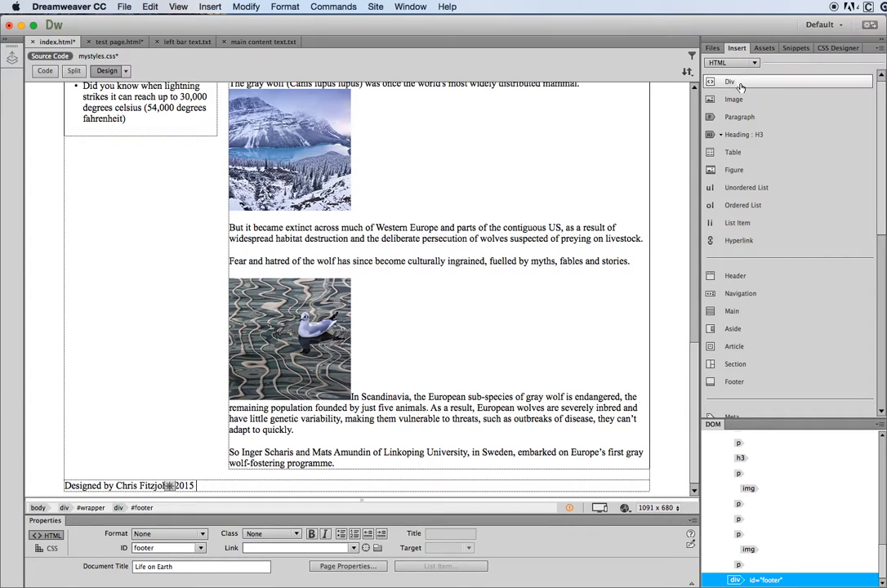
scroll(763, 337, down, 5)
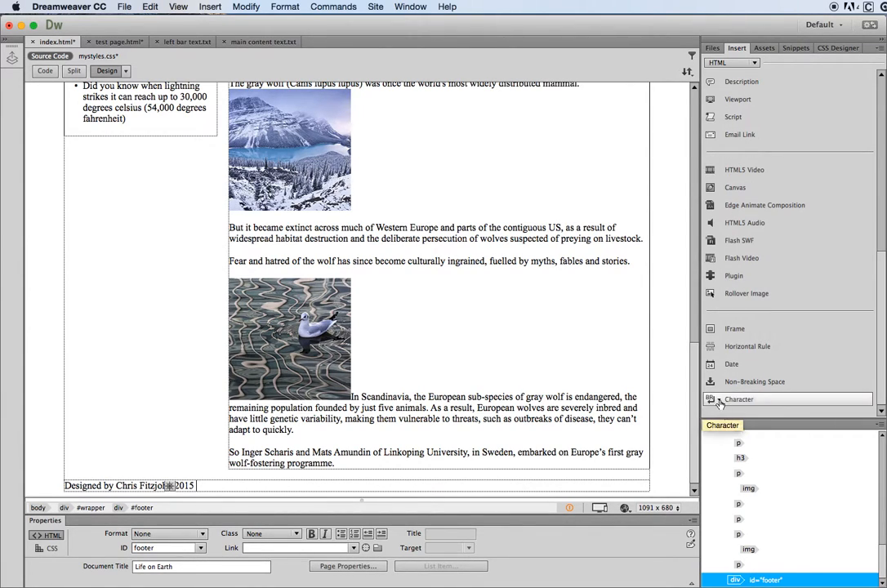
click(711, 399)
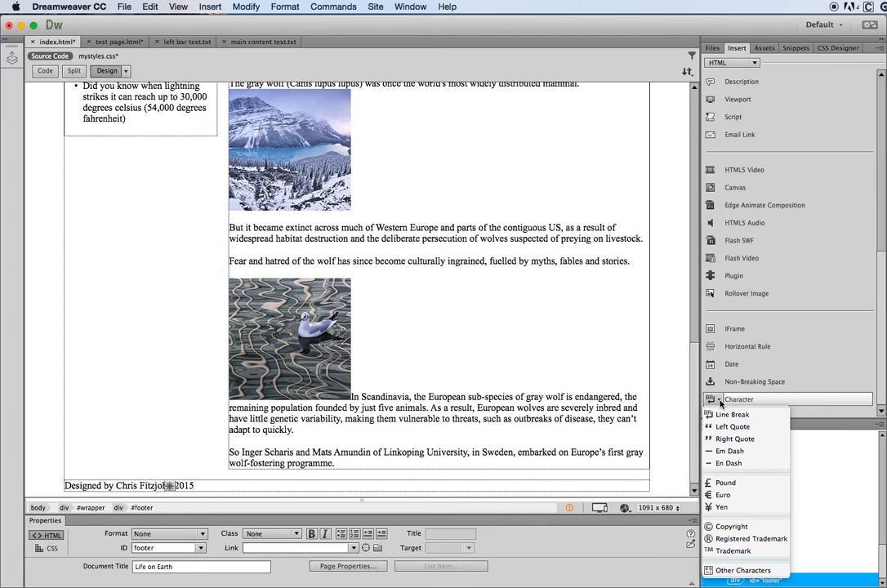
click(718, 528)
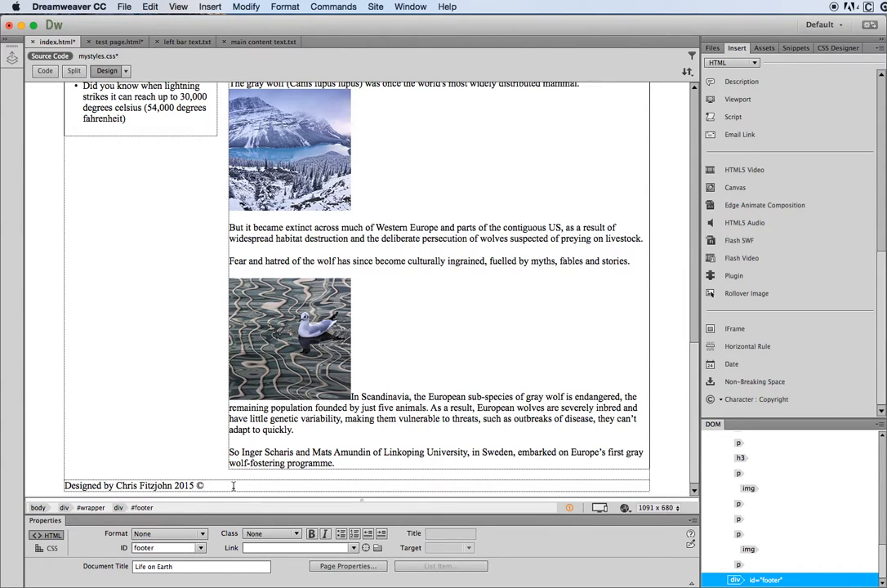
Align the text of the #footer rule in mystyles.css to the right
click(834, 47)
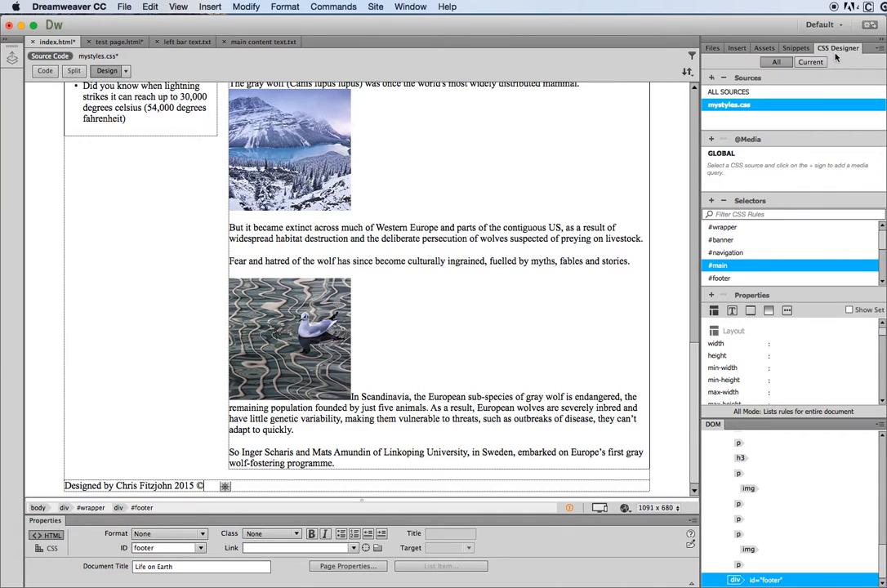
click(730, 279)
click(732, 312)
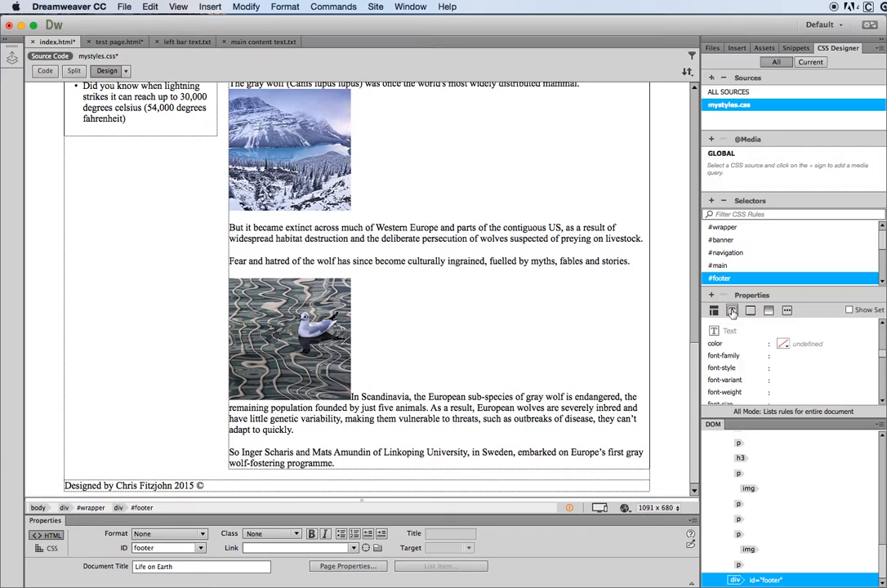
scroll(882, 356, down, 3)
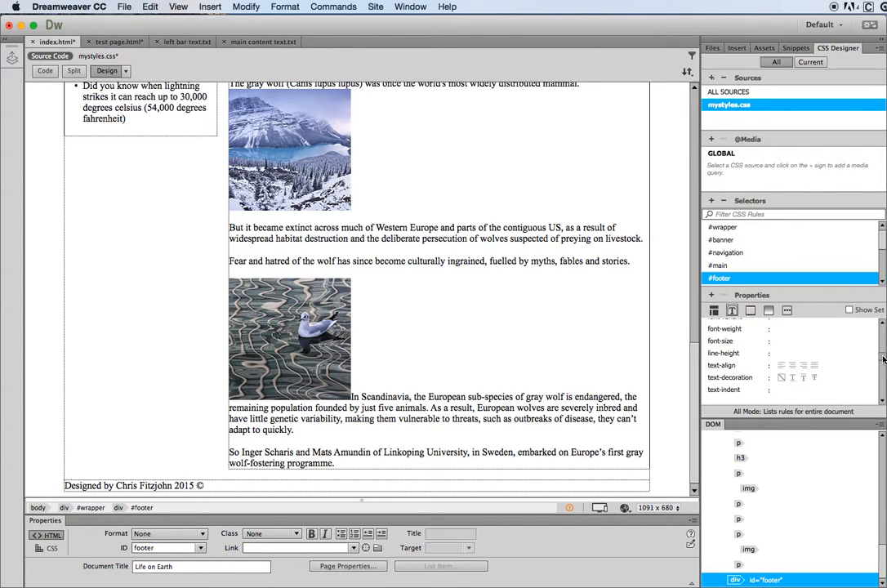
click(803, 366)
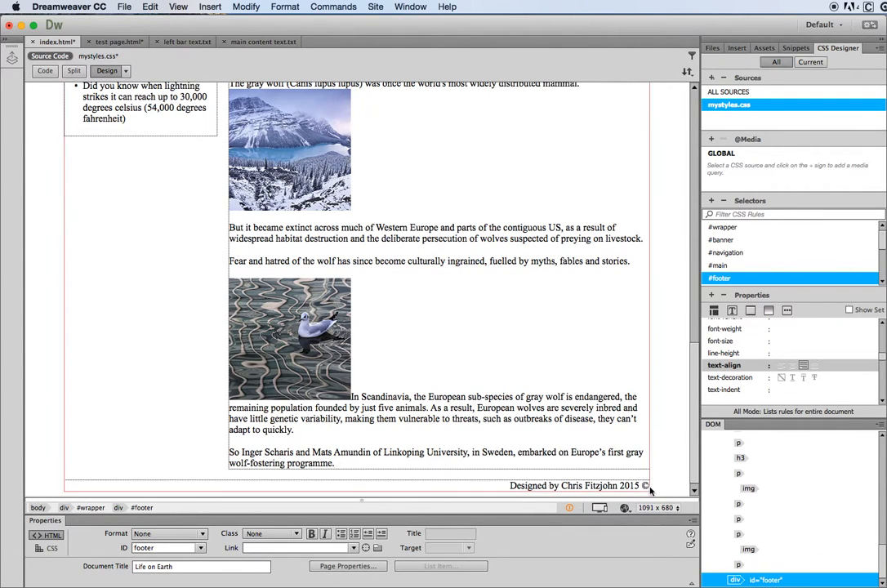
Review the page layout from the banner to the footer, inspecting the left div's width and the main div's margin
scroll(406, 231, up, 3)
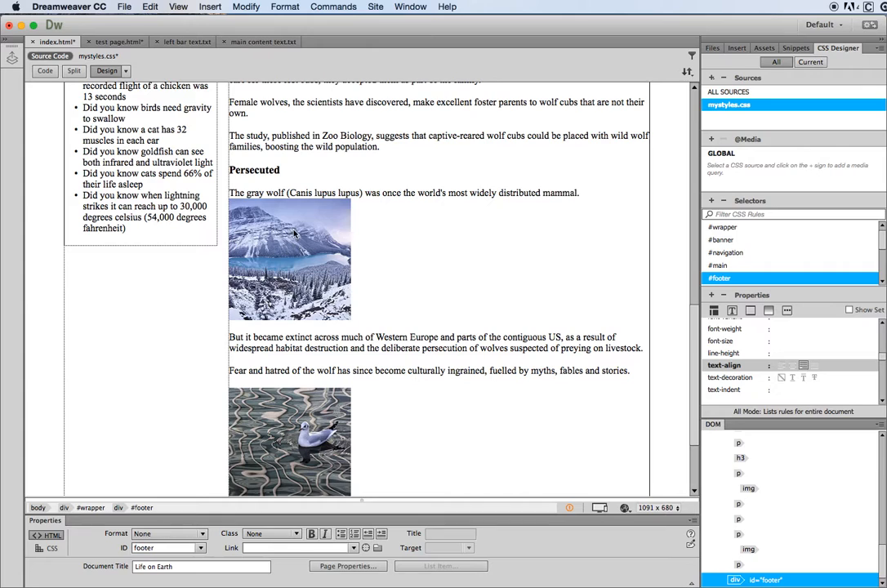
scroll(294, 233, up, 10)
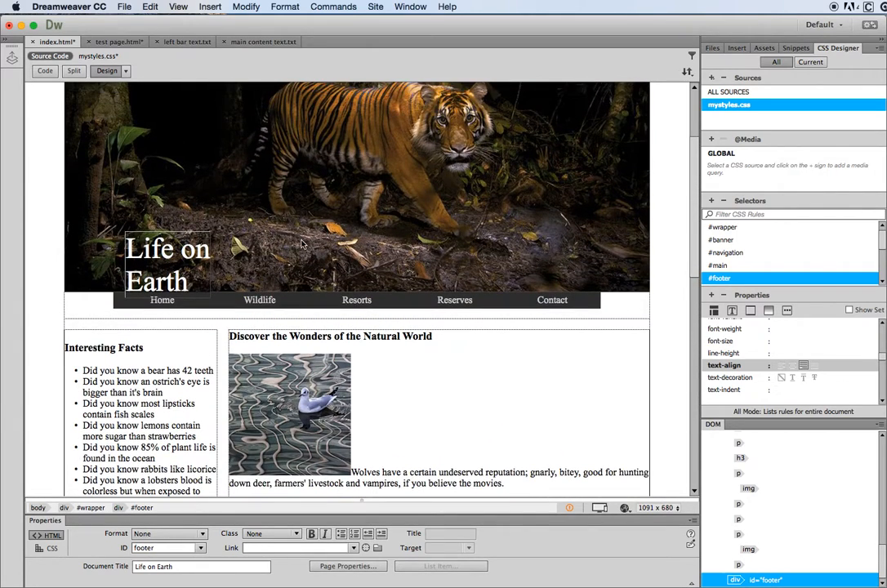
scroll(301, 243, down, 4)
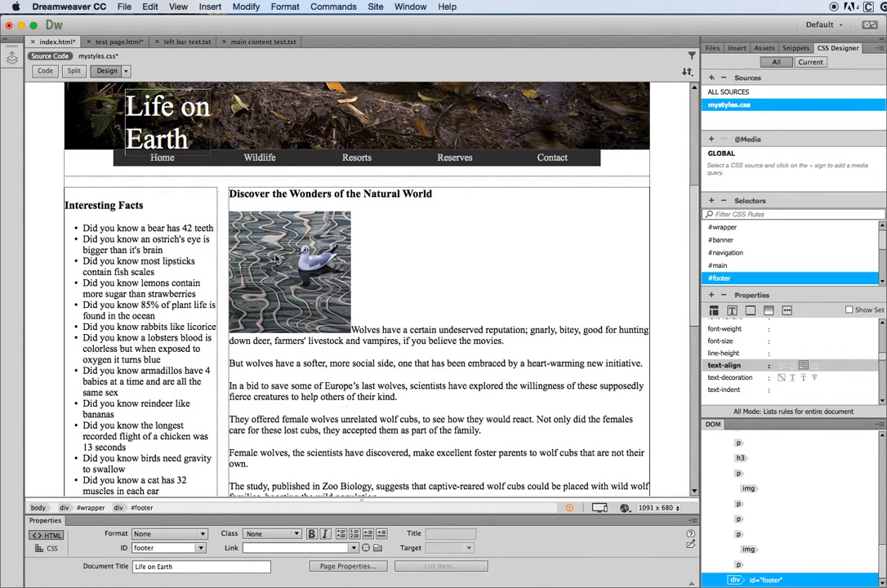
scroll(321, 286, down, 1)
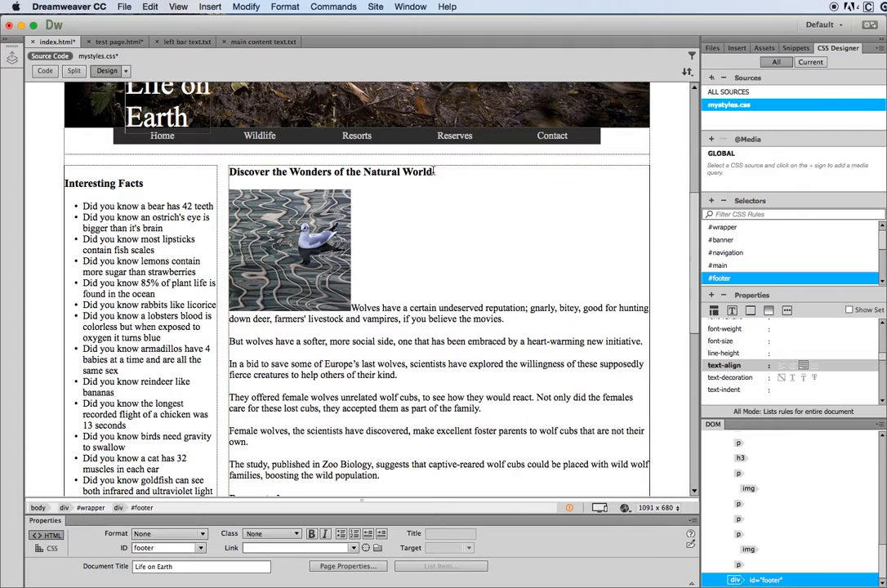
drag(428, 318, 503, 318)
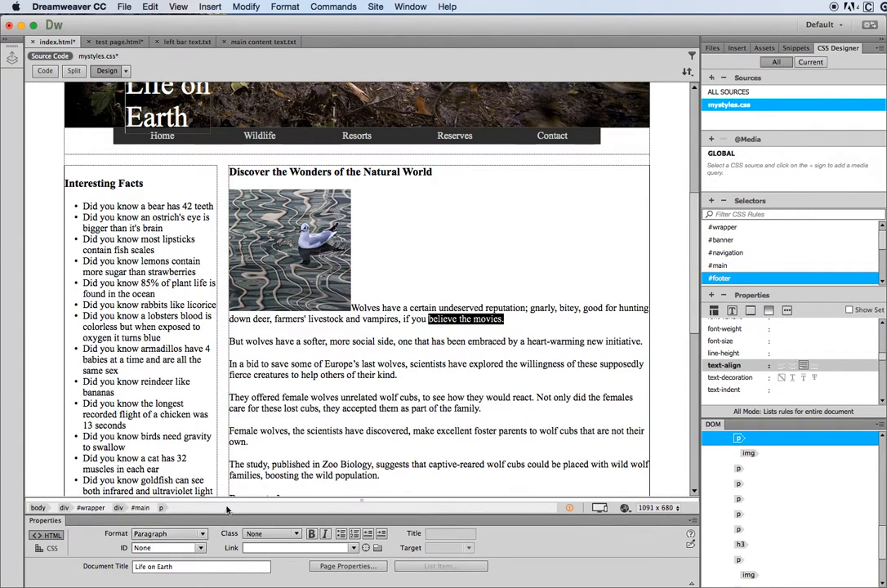
click(422, 278)
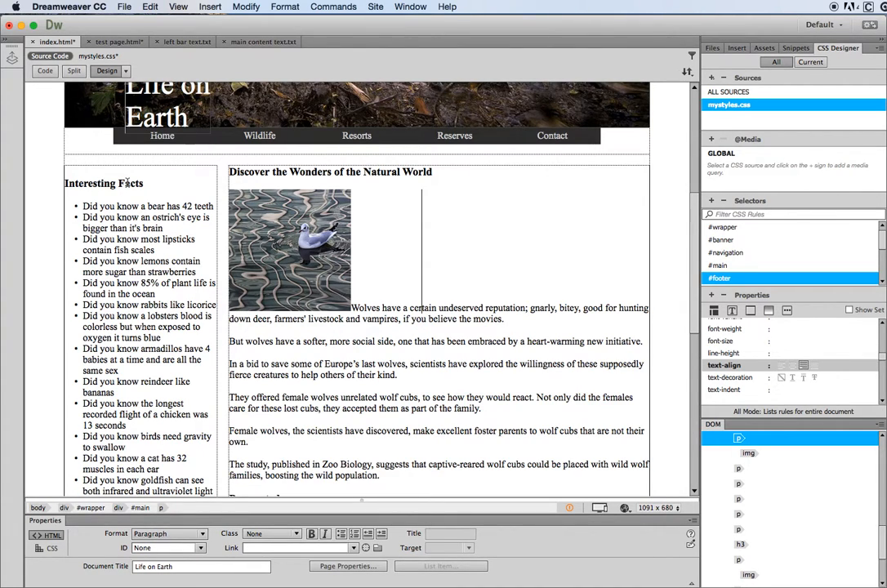
scroll(221, 140, down, 2)
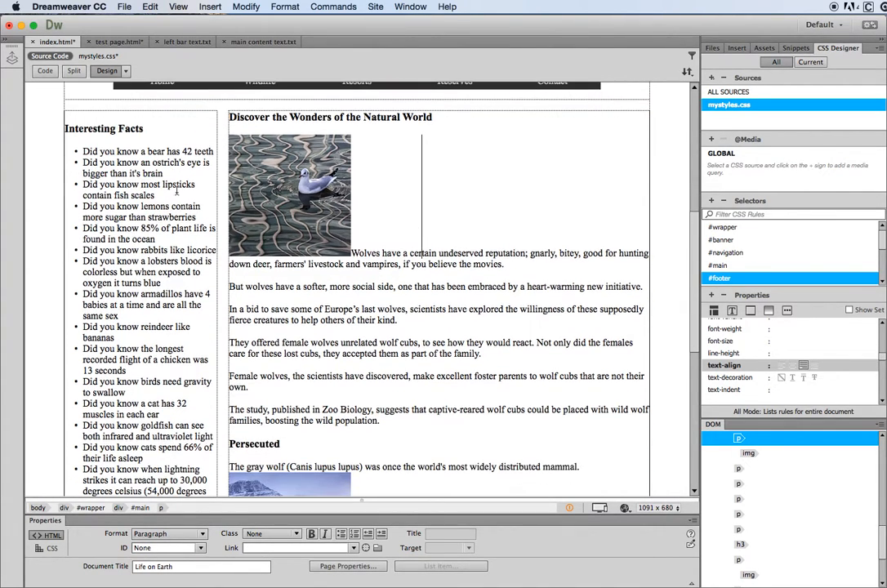
click(218, 133)
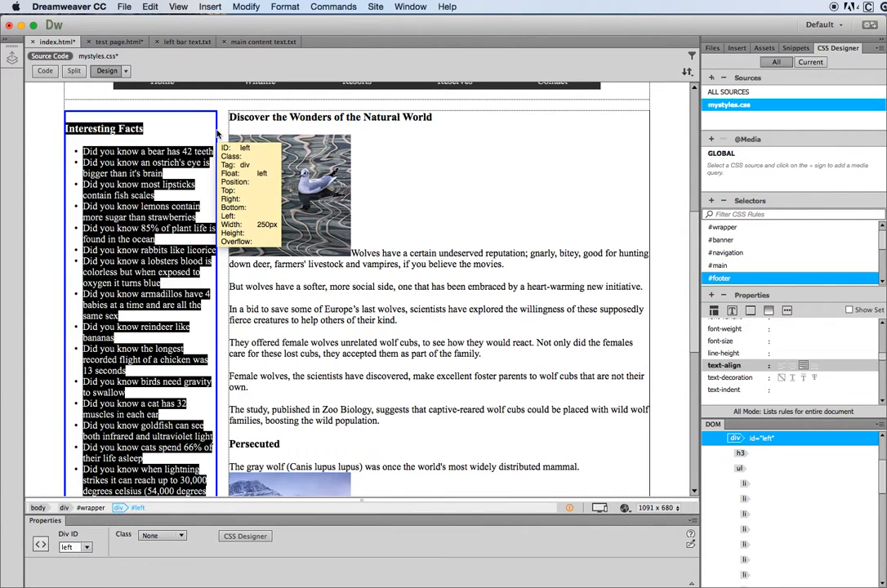
click(461, 112)
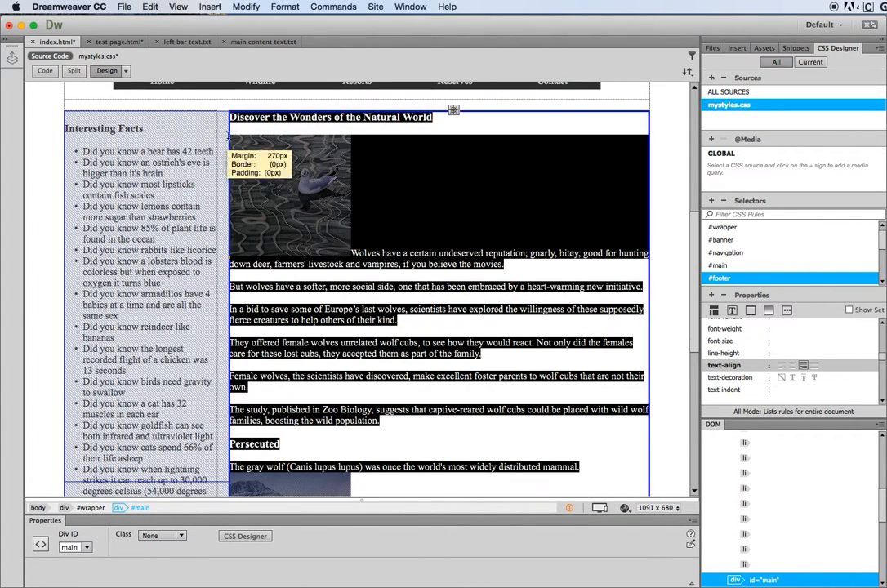
scroll(283, 359, down, 10)
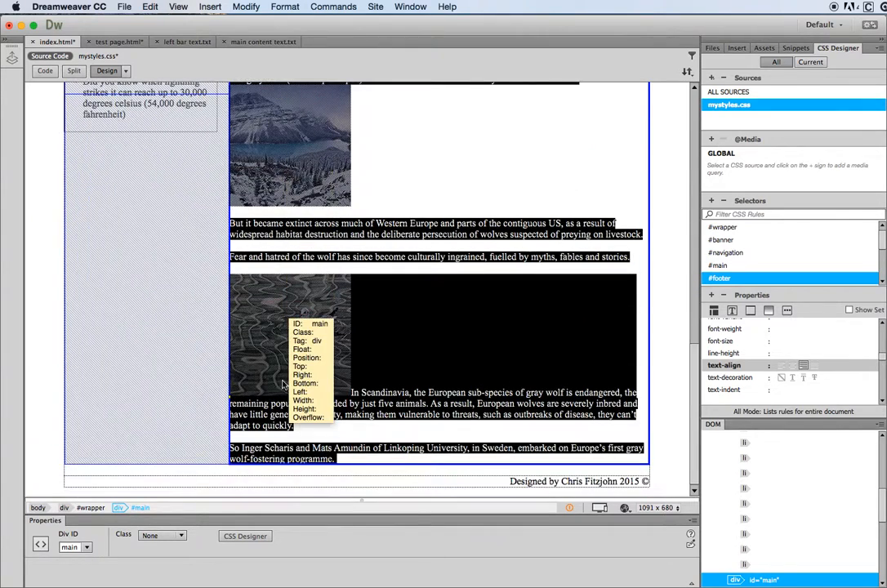